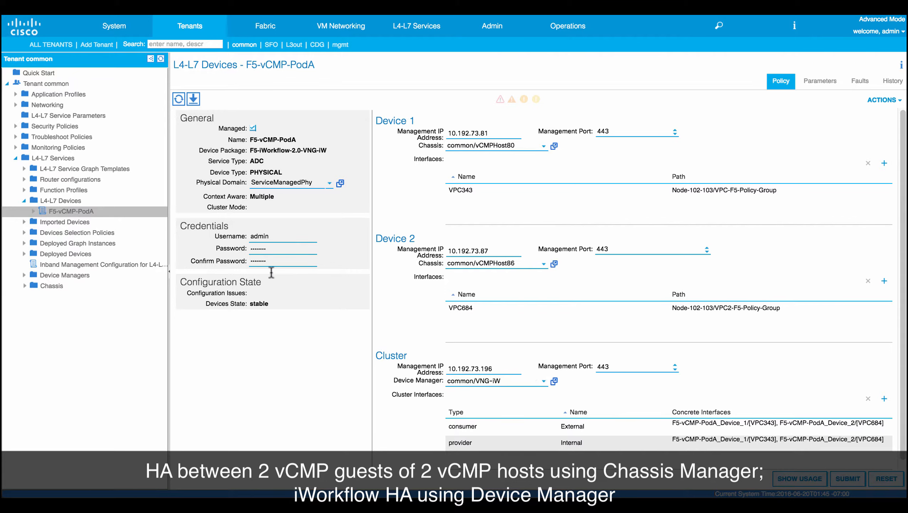
Browse the L4-L7 devices and the F5-iWorkflow-2.0-VNG-IW device package's service functions in APIC.
{"action": "left_click", "coordinate": [72, 203]}
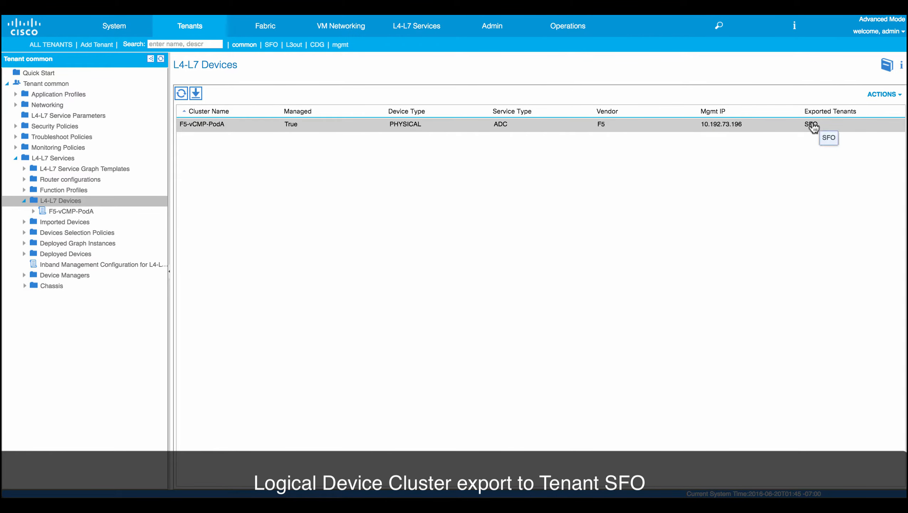
{"action": "left_click", "coordinate": [427, 33]}
{"action": "left_click", "coordinate": [433, 44]}
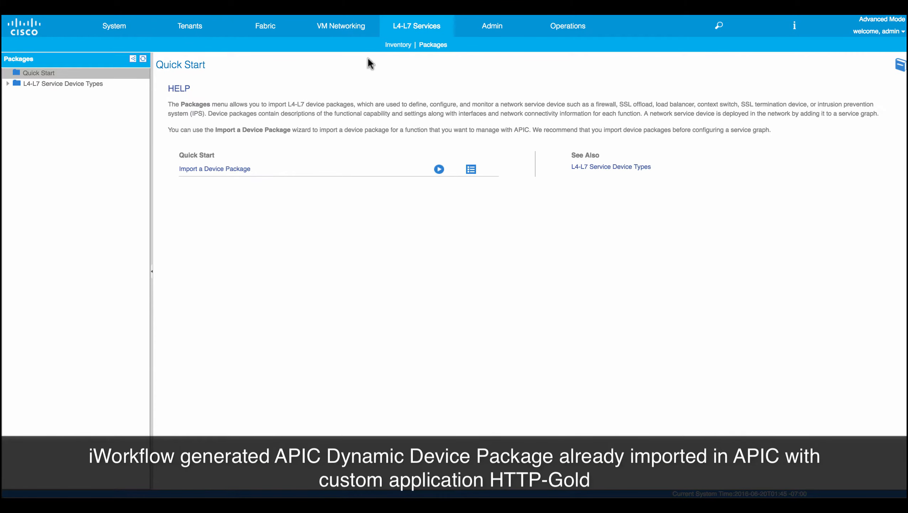
{"action": "left_click", "coordinate": [7, 83]}
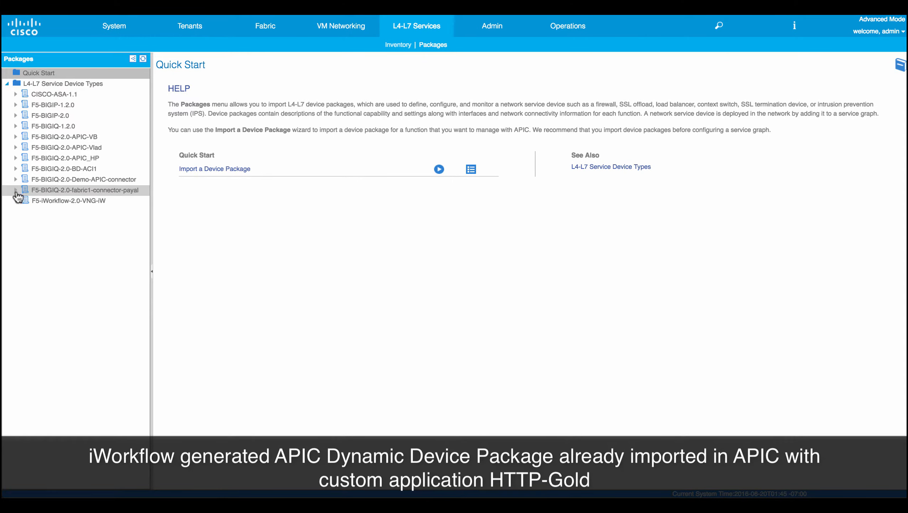
{"action": "left_click", "coordinate": [15, 201]}
{"action": "left_click", "coordinate": [26, 211]}
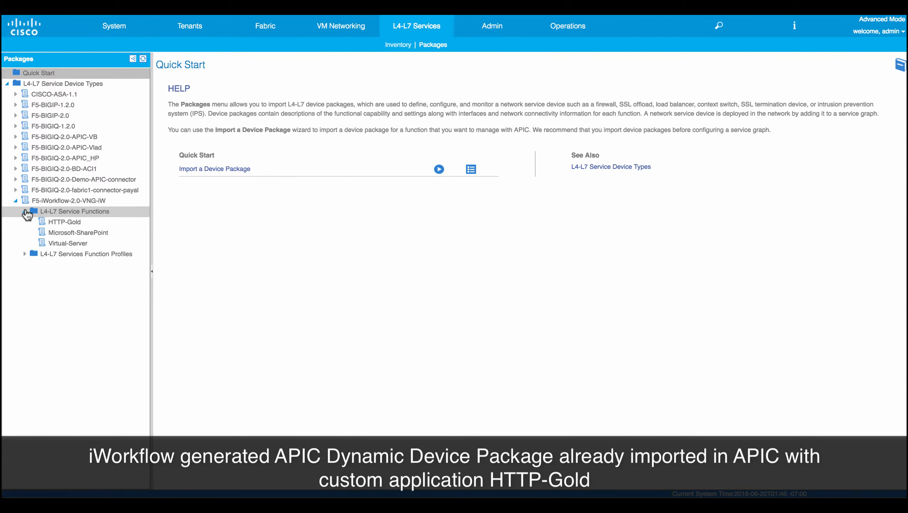
{"action": "left_click", "coordinate": [64, 222]}
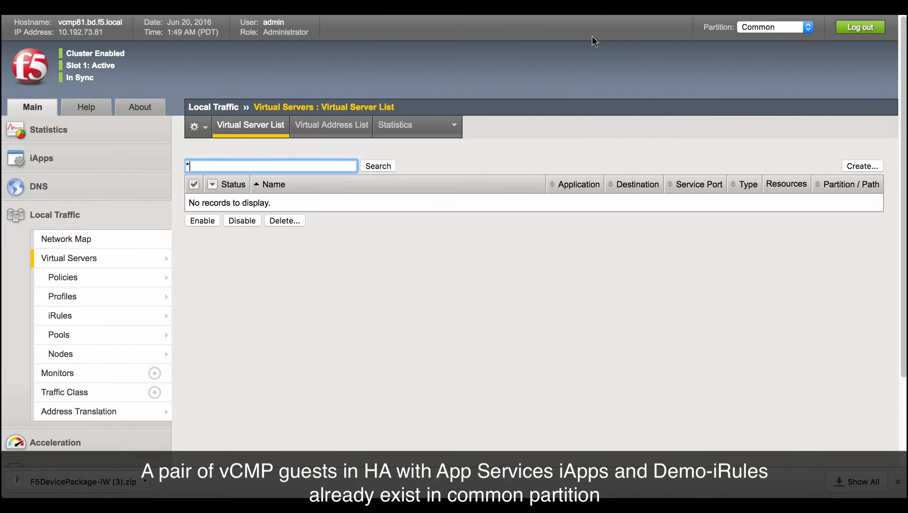
Examine the BIG-IP guest's partition, iApps templates and traffic configuration sections.
{"action": "left_click", "coordinate": [764, 27]}
{"action": "left_click", "coordinate": [763, 28]}
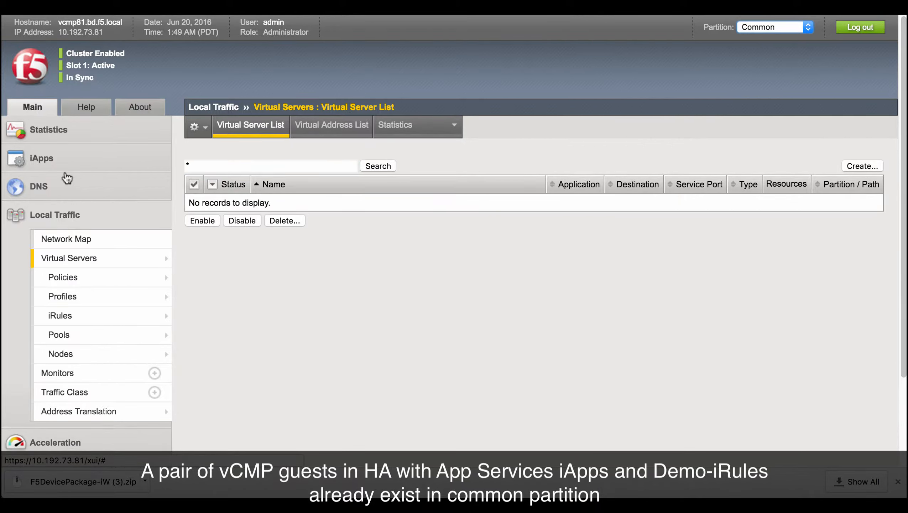
{"action": "left_click", "coordinate": [53, 162]}
{"action": "left_click", "coordinate": [57, 201]}
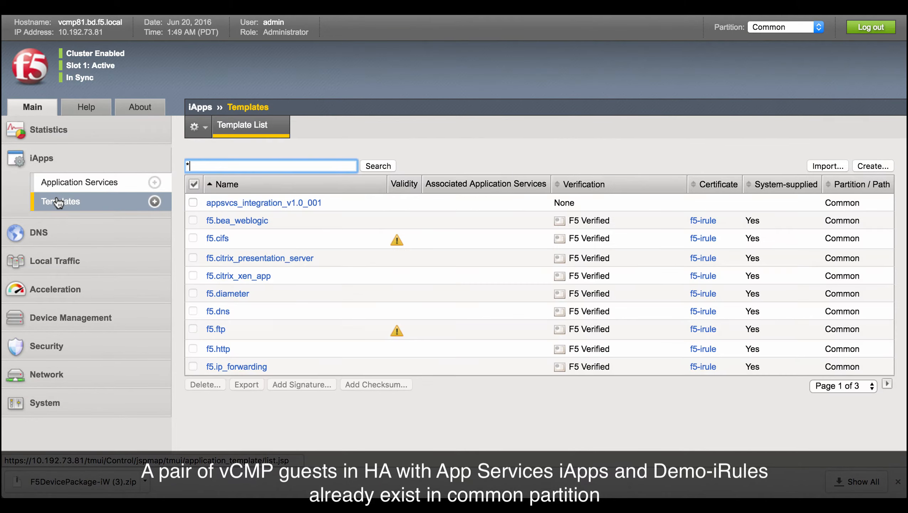
{"action": "left_click", "coordinate": [58, 260]}
{"action": "left_click", "coordinate": [63, 320]}
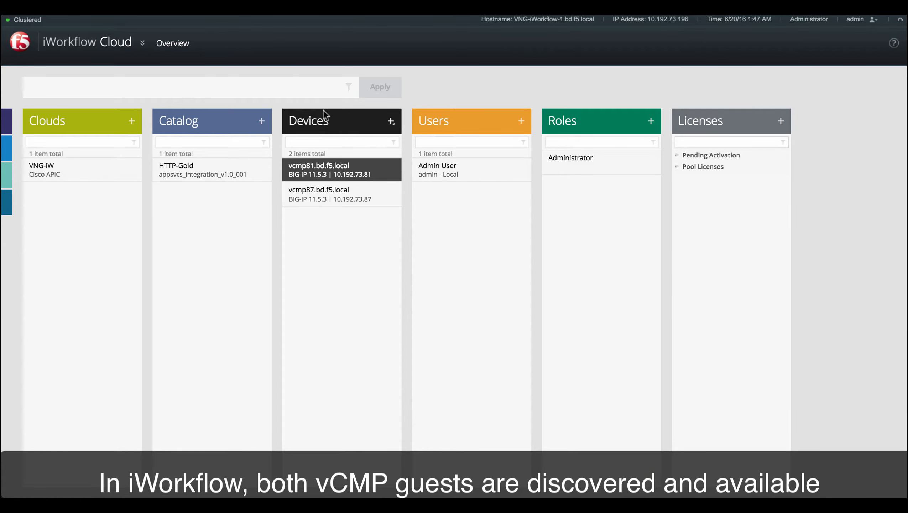
Inspect the vcmp81 device and the VNG-iW cloud connector details in iWorkflow.
{"action": "left_click", "coordinate": [321, 168]}
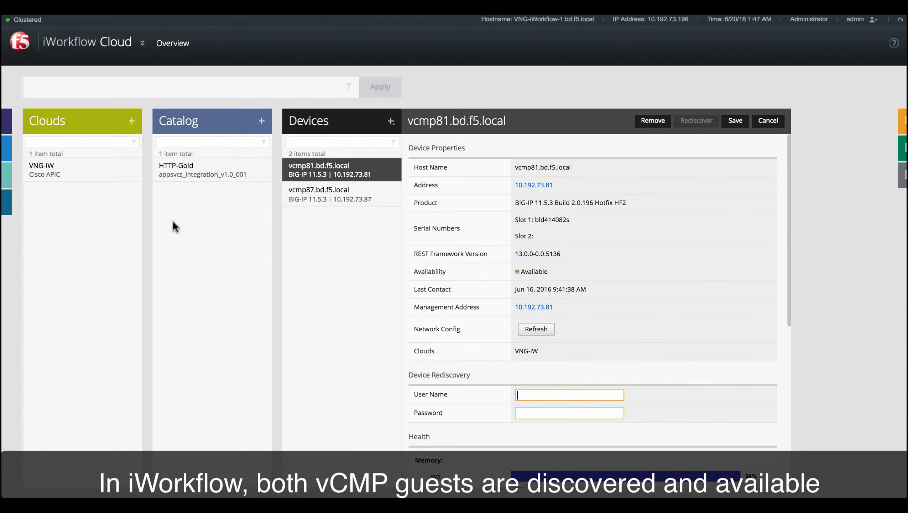
{"action": "left_click", "coordinate": [50, 169]}
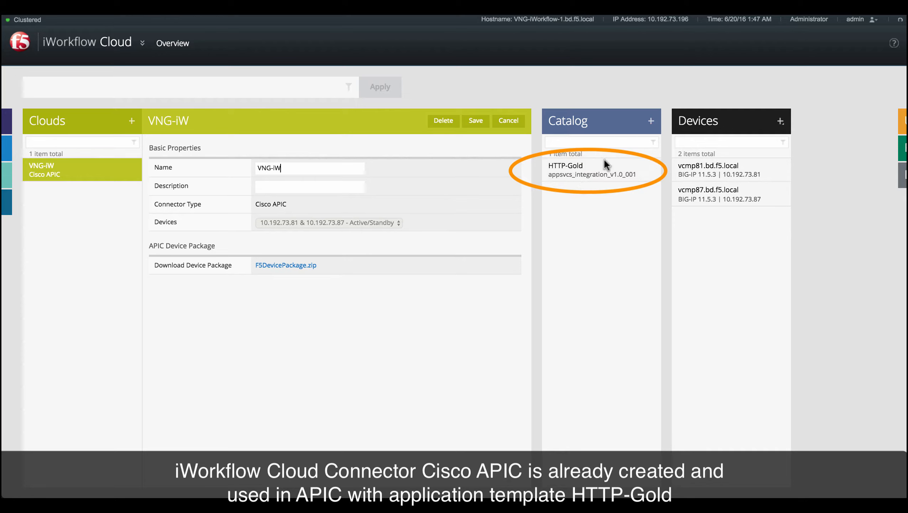
Create a new catalog template named HTTP-Demo for cloud VNG-iW using appsvcs_integration_v1.0_001, and preview its tenant form.
{"action": "left_click", "coordinate": [651, 122]}
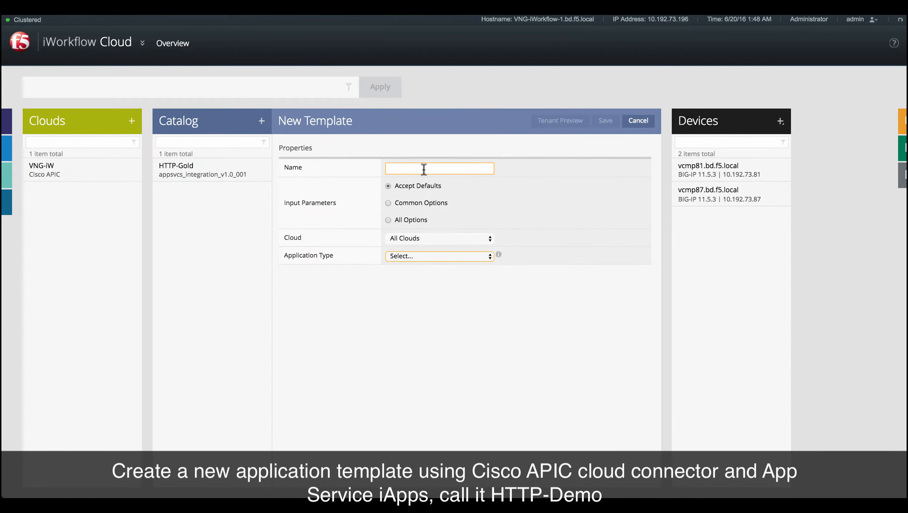
{"action": "type", "text": "HTTP-Demo"}
{"action": "left_click", "coordinate": [397, 238]}
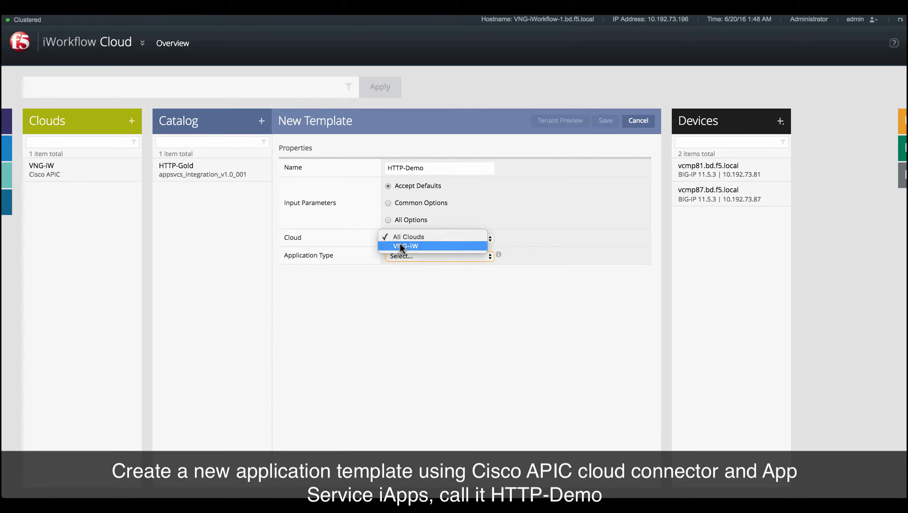
{"action": "left_click", "coordinate": [400, 245]}
{"action": "left_click", "coordinate": [406, 255]}
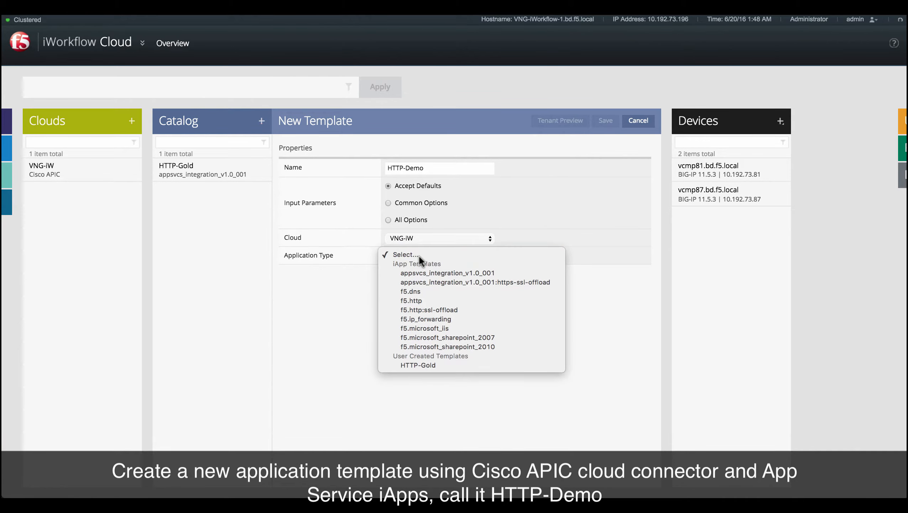
{"action": "left_click", "coordinate": [435, 272]}
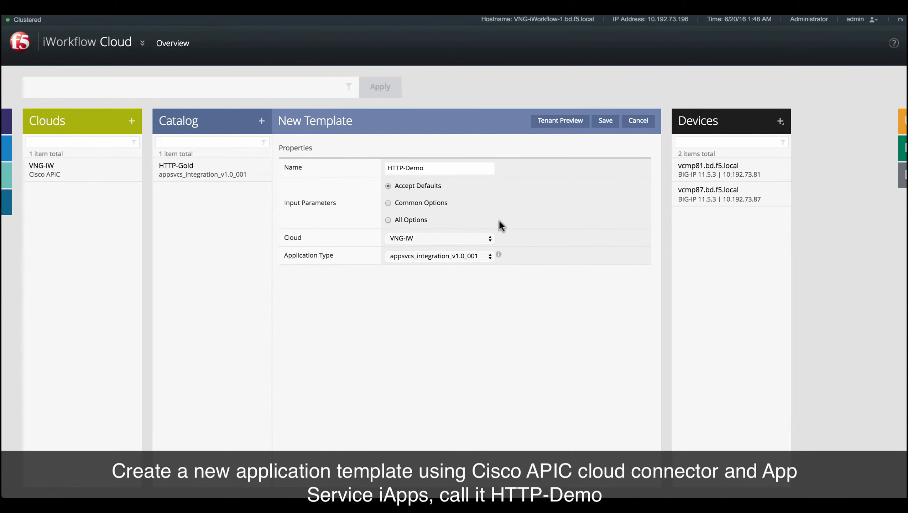
{"action": "left_click", "coordinate": [567, 121]}
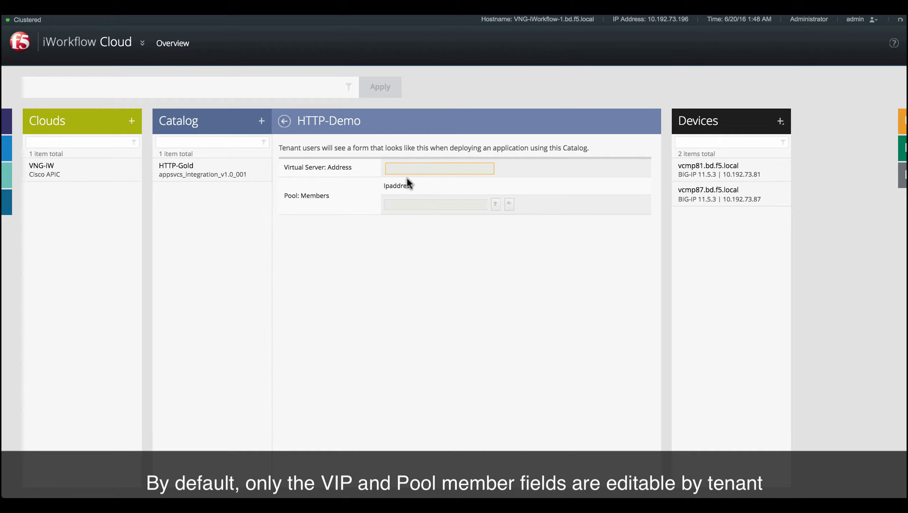
{"action": "left_click", "coordinate": [284, 121]}
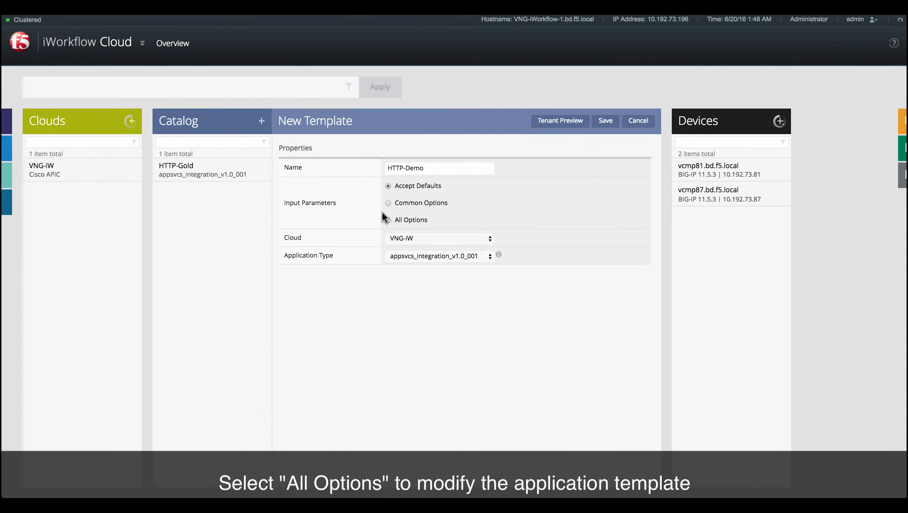
Switch the input parameters to All Options and set the WAF policy name default value to disabled.
{"action": "left_click", "coordinate": [388, 221]}
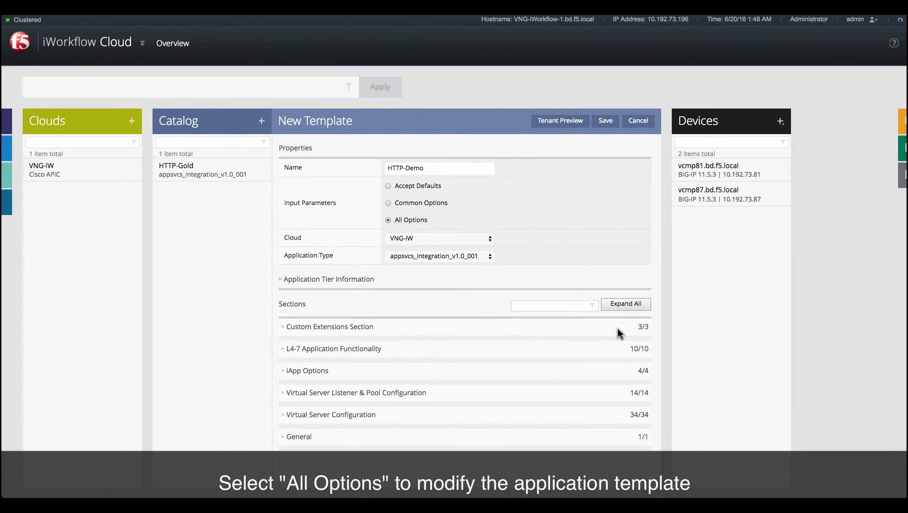
{"action": "left_click", "coordinate": [626, 305]}
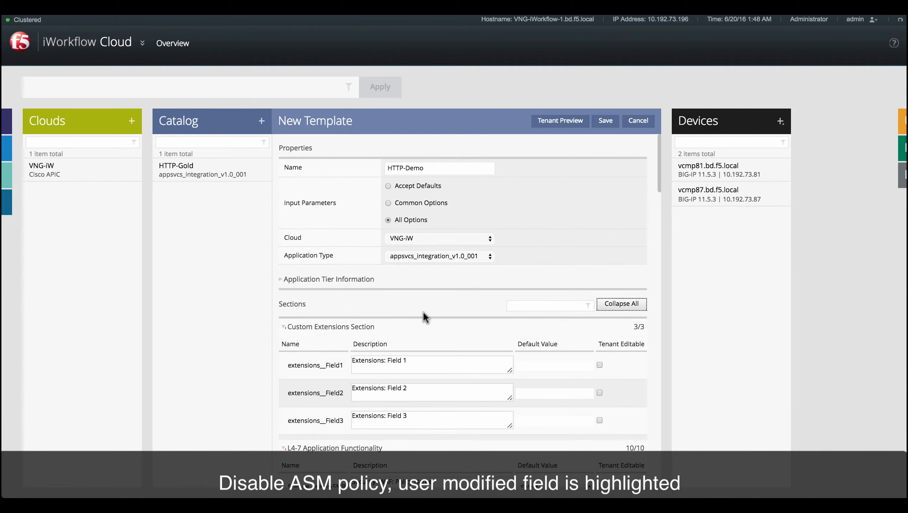
{"action": "scroll", "coordinate": [422, 310], "scroll_direction": "down", "scroll_amount": 5}
{"action": "scroll", "coordinate": [423, 314], "scroll_direction": "down", "scroll_amount": 4}
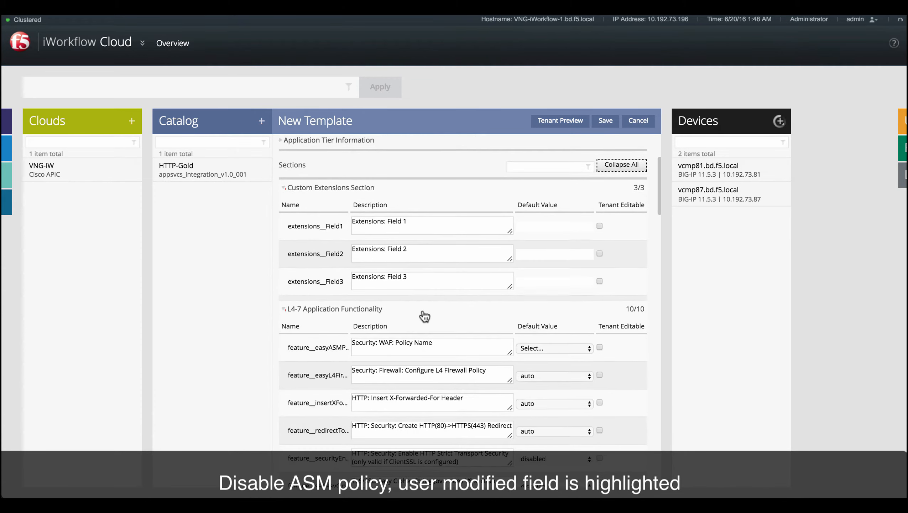
{"action": "left_click", "coordinate": [524, 306]}
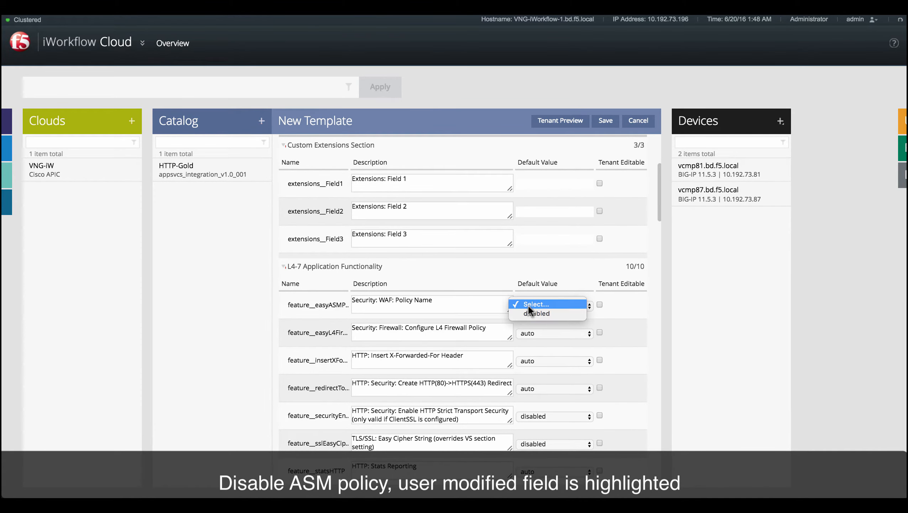
{"action": "left_click", "coordinate": [531, 312]}
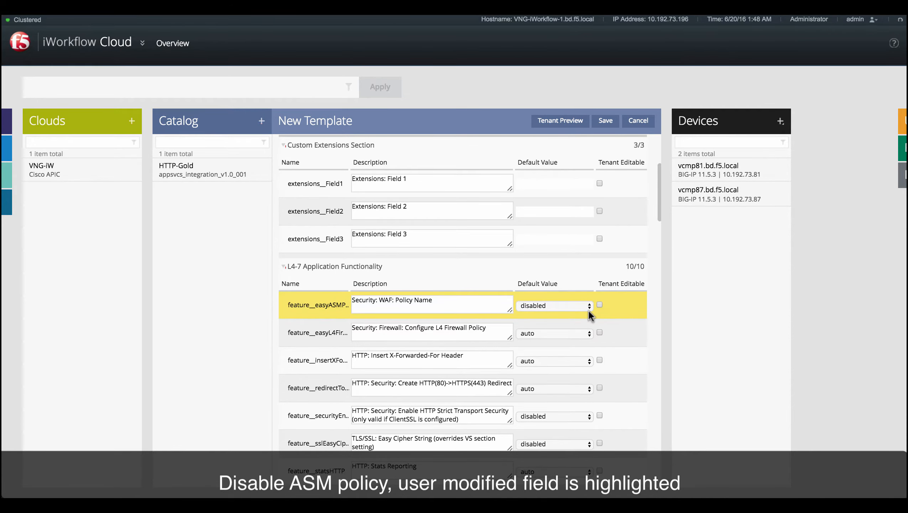
Mark the virtual server port field (pool__port) as tenant editable.
{"action": "scroll", "coordinate": [581, 316], "scroll_direction": "down", "scroll_amount": 3}
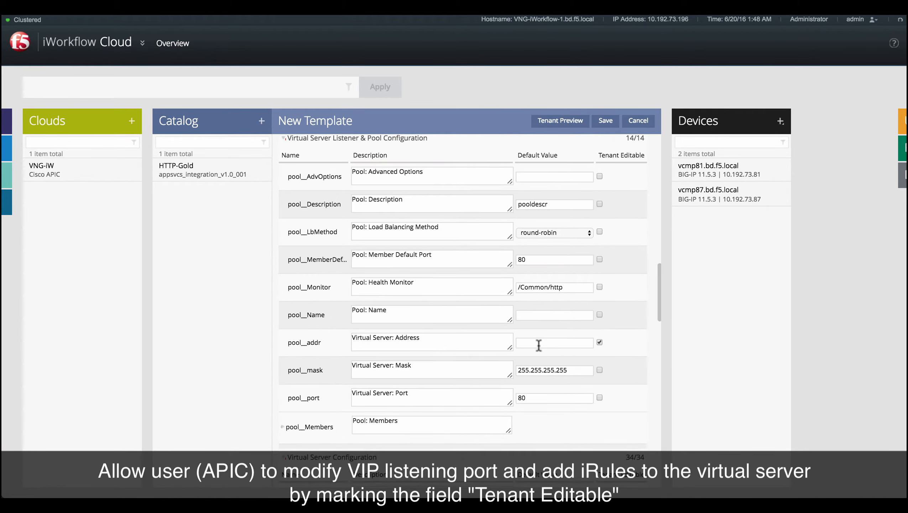
{"action": "scroll", "coordinate": [539, 345], "scroll_direction": "down", "scroll_amount": 2}
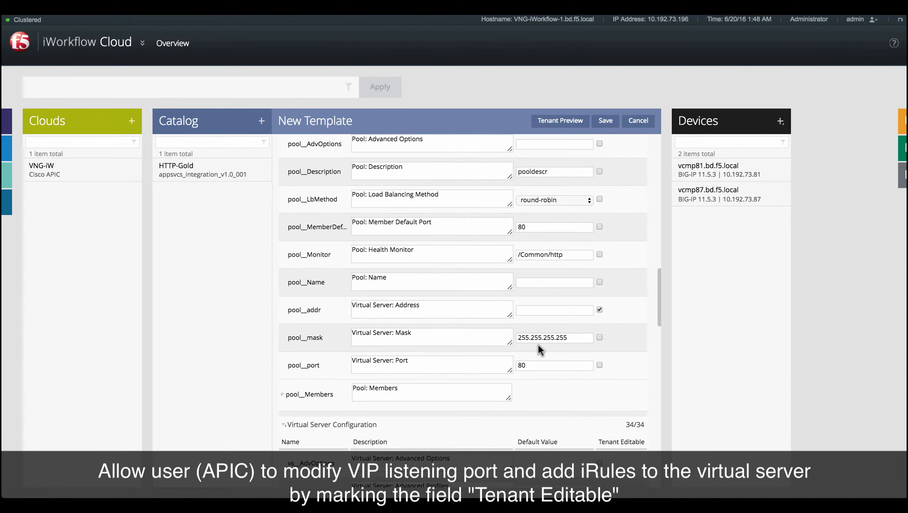
{"action": "left_click", "coordinate": [599, 365]}
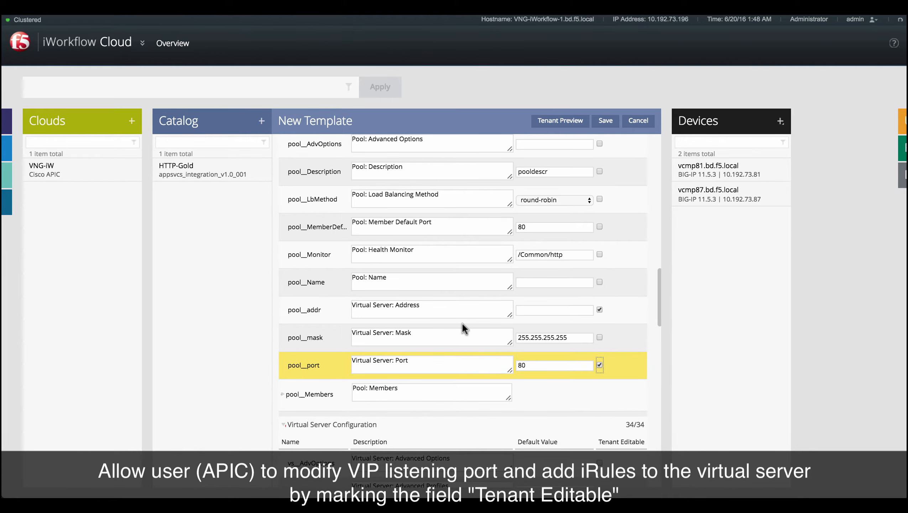
Mark the virtual server iRules field (vs__Irules) as tenant editable.
{"action": "scroll", "coordinate": [462, 325], "scroll_direction": "down", "scroll_amount": 5}
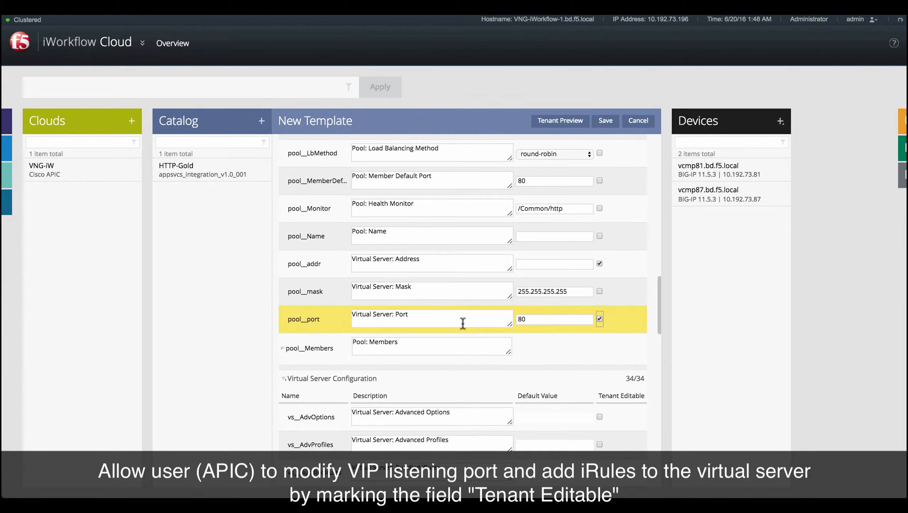
{"action": "scroll", "coordinate": [462, 323], "scroll_direction": "down", "scroll_amount": 7}
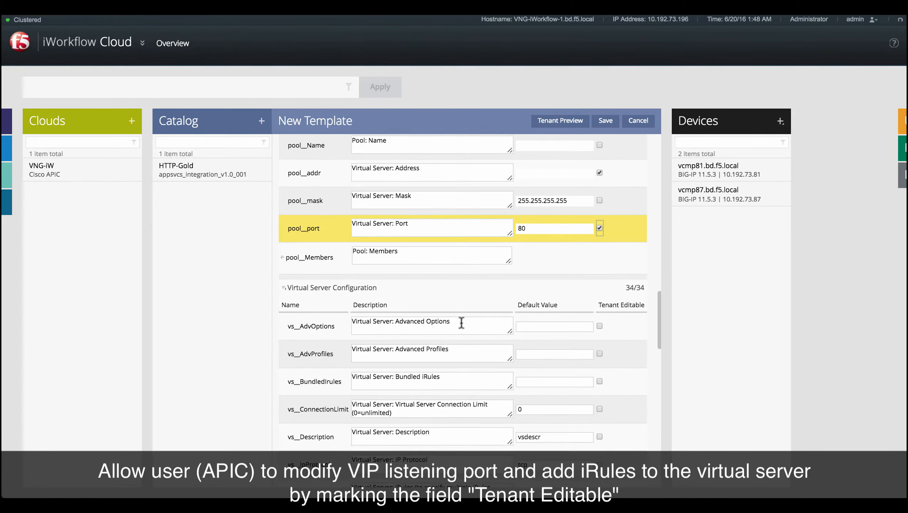
{"action": "scroll", "coordinate": [461, 323], "scroll_direction": "down", "scroll_amount": 3}
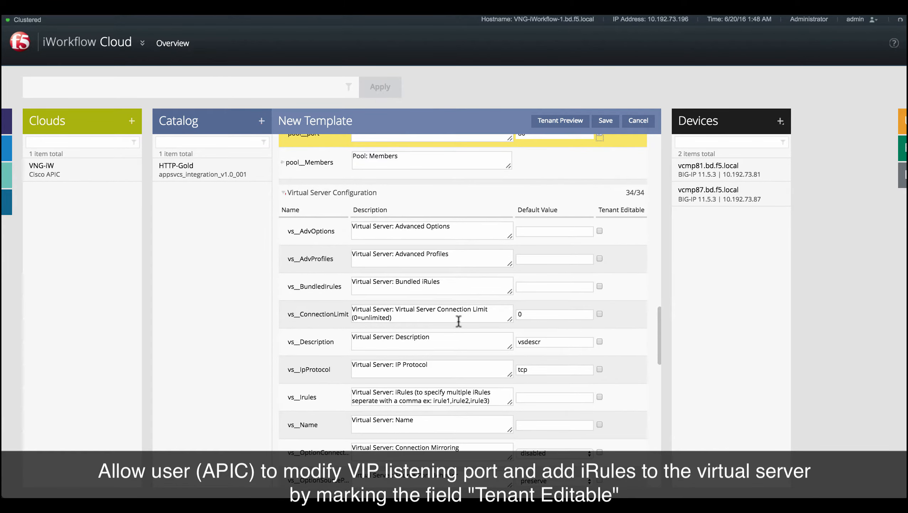
{"action": "scroll", "coordinate": [459, 321], "scroll_direction": "down", "scroll_amount": 1}
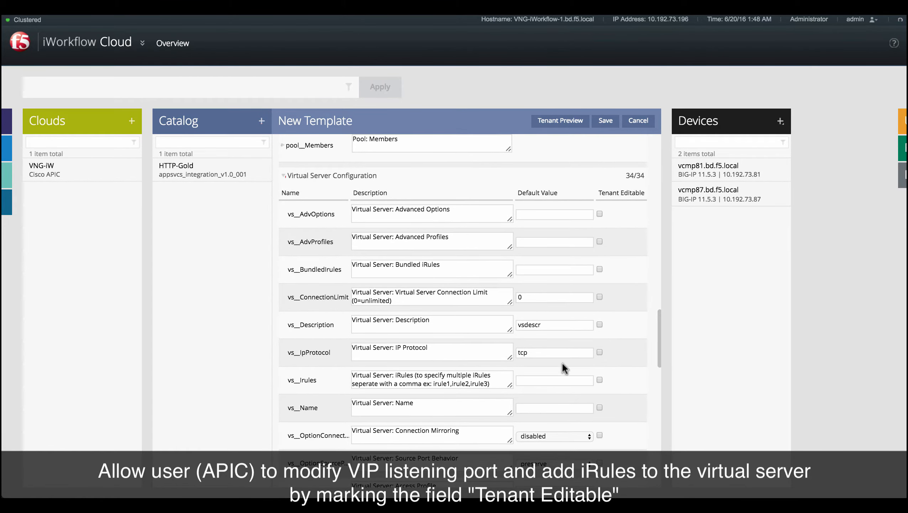
{"action": "left_click", "coordinate": [599, 380]}
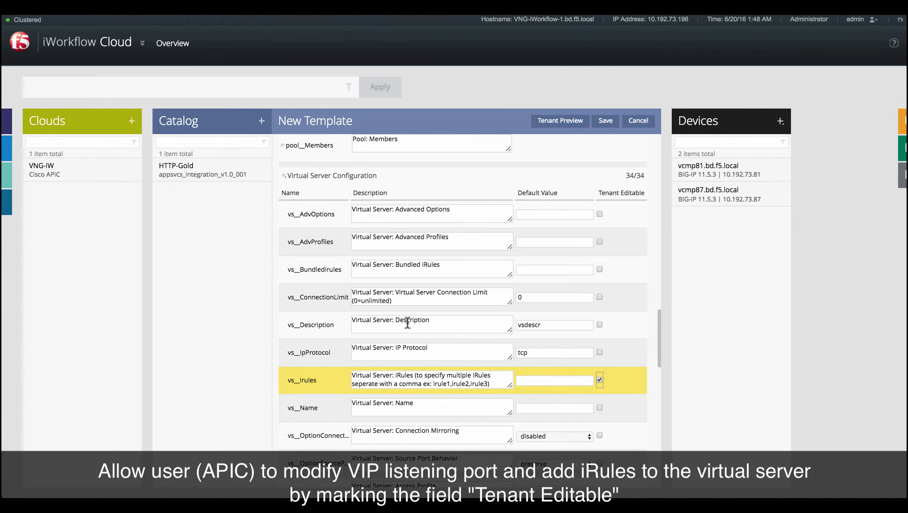
Clear the default values of the default persistence and fallback persistence profile fields.
{"action": "scroll", "coordinate": [402, 317], "scroll_direction": "down", "scroll_amount": 3}
{"action": "scroll", "coordinate": [402, 318], "scroll_direction": "down", "scroll_amount": 15}
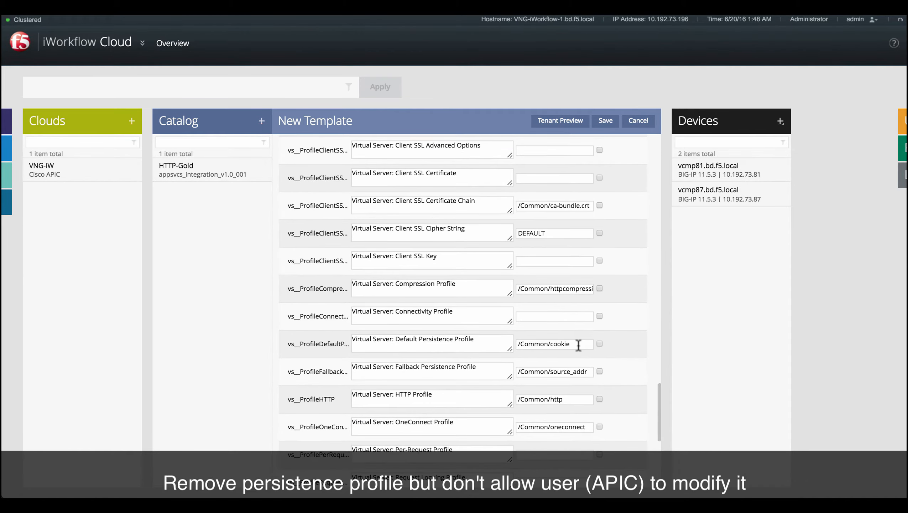
{"action": "triple_click", "coordinate": [579, 345]}
{"action": "key", "text": "BackSpace"}
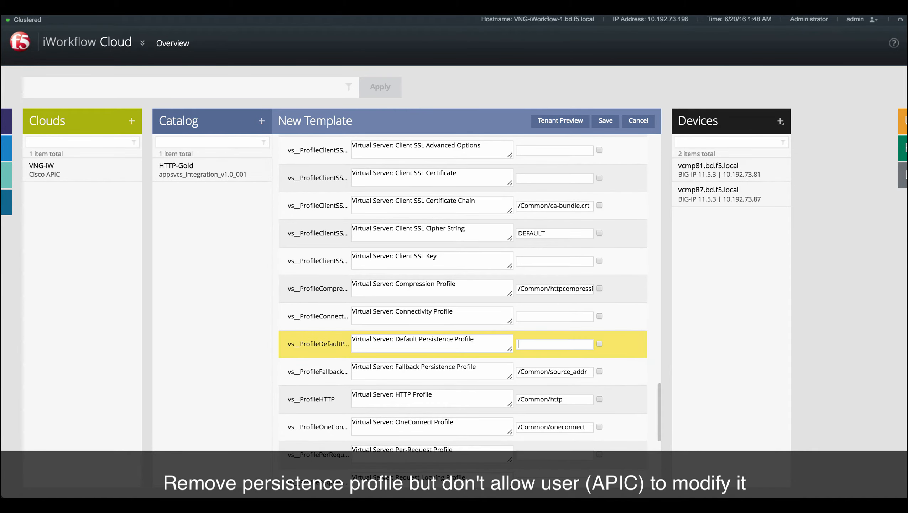
{"action": "triple_click", "coordinate": [578, 371]}
{"action": "key", "text": "BackSpace"}
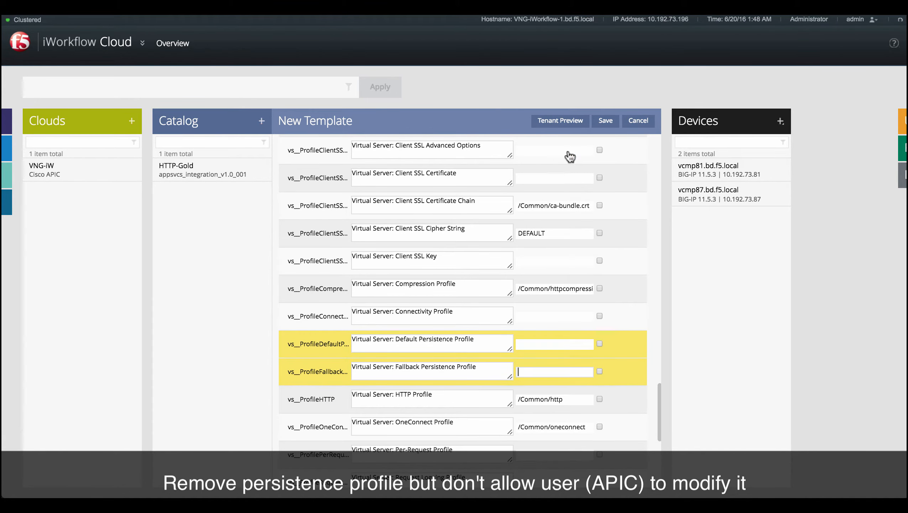
Preview the tenant-facing form of the template.
{"action": "left_click", "coordinate": [568, 120]}
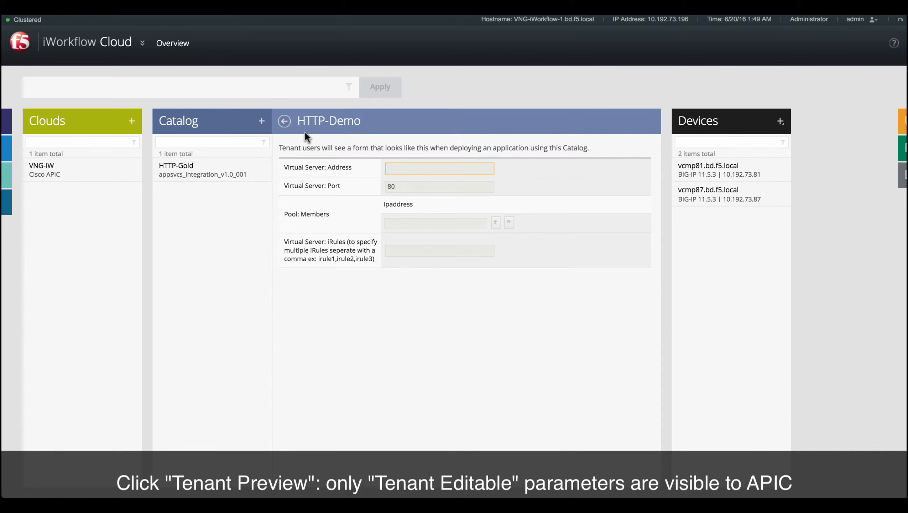
{"action": "left_click", "coordinate": [284, 122]}
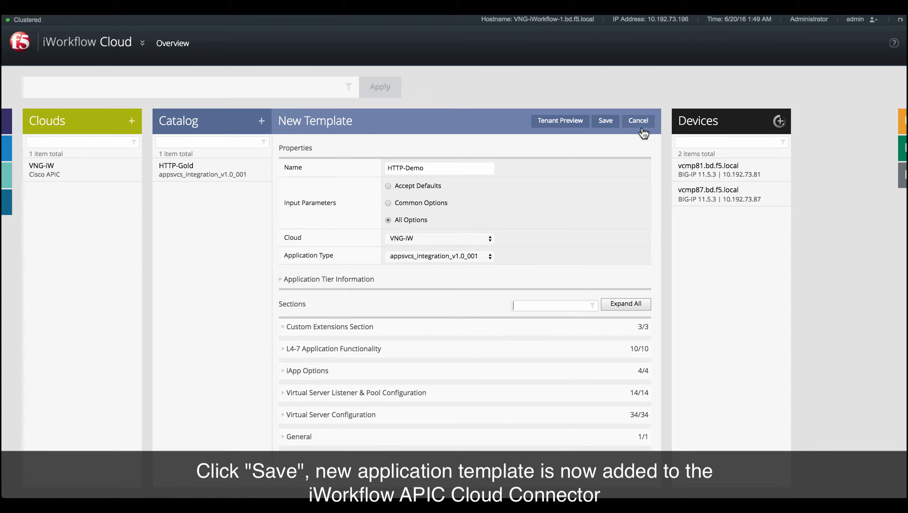
Save the HTTP-Demo template and open the VNG-iW cloud connector.
{"action": "left_click", "coordinate": [607, 122]}
{"action": "left_click", "coordinate": [52, 173]}
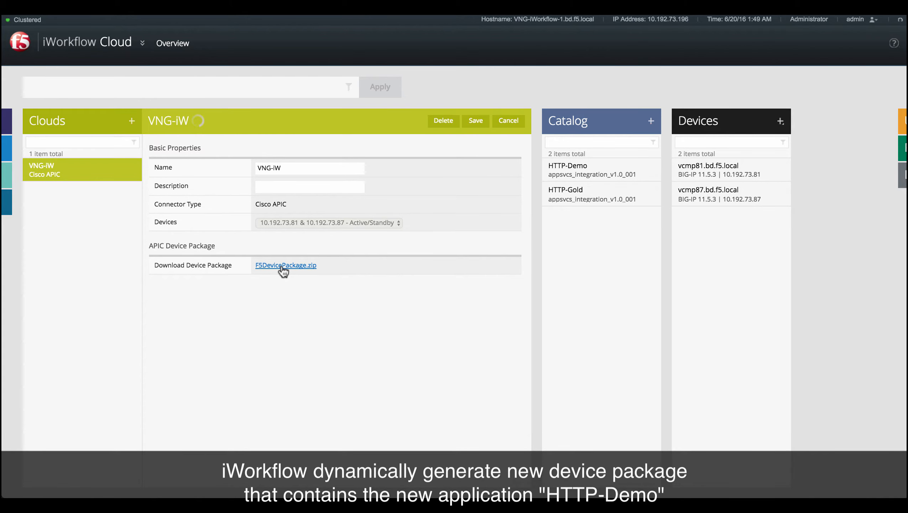
Download the F5 device package from the VNG-iW connector and import F5DevicePackage-iW (3).zip into APIC's L4-L7 service device types.
{"action": "left_click", "coordinate": [283, 265]}
{"action": "key", "text": "Return"}
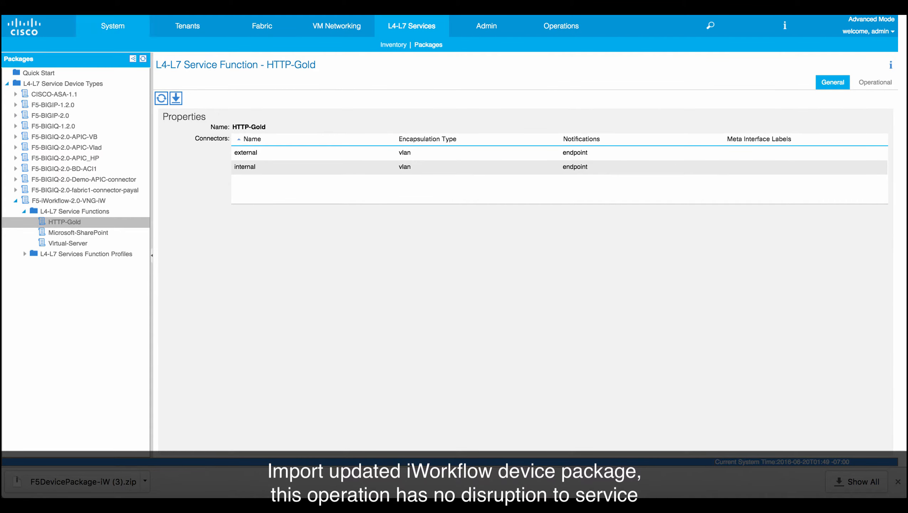
{"action": "right_click", "coordinate": [82, 86]}
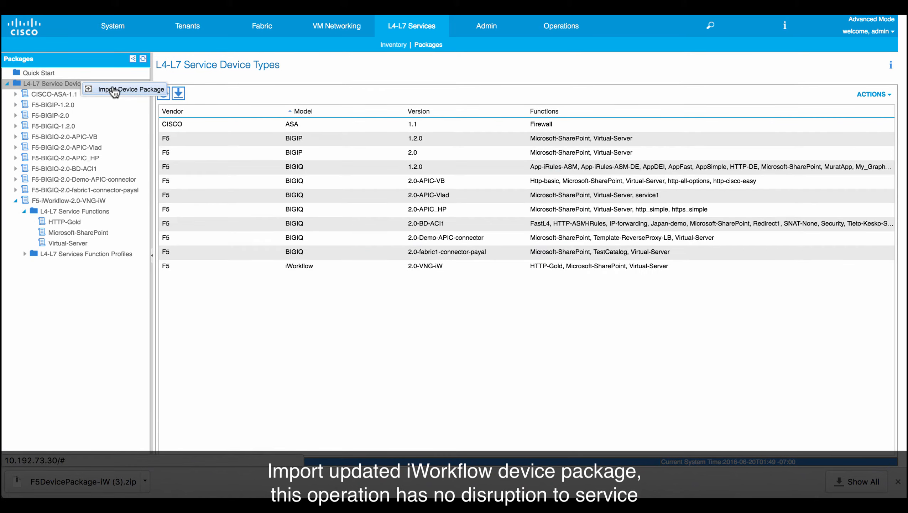
{"action": "left_click", "coordinate": [119, 89]}
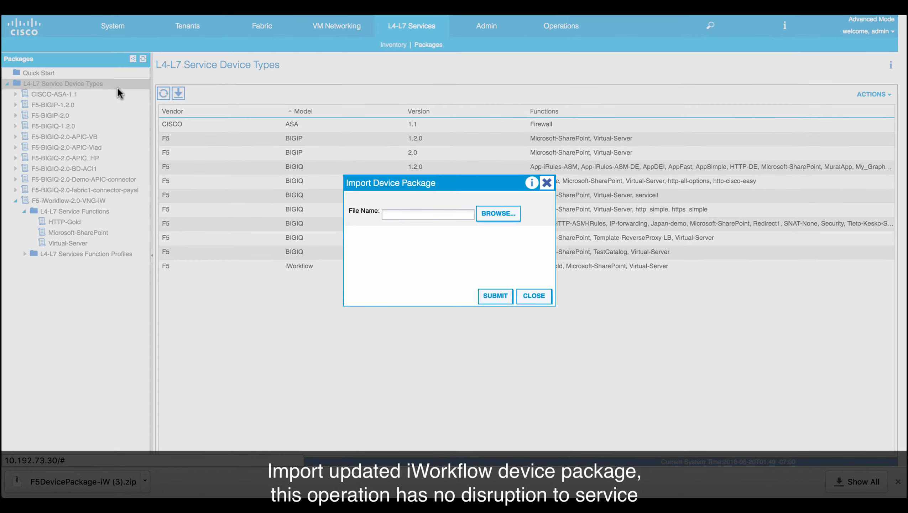
{"action": "left_click", "coordinate": [496, 214]}
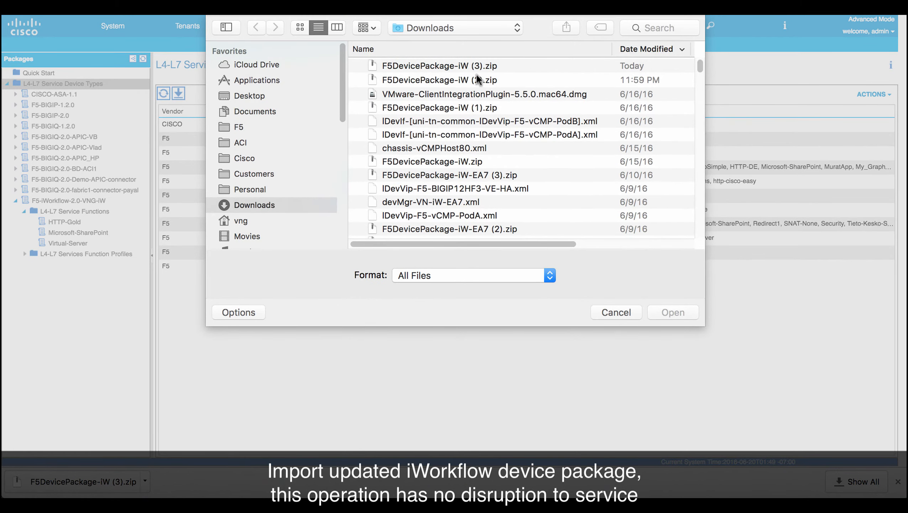
{"action": "left_click", "coordinate": [477, 67]}
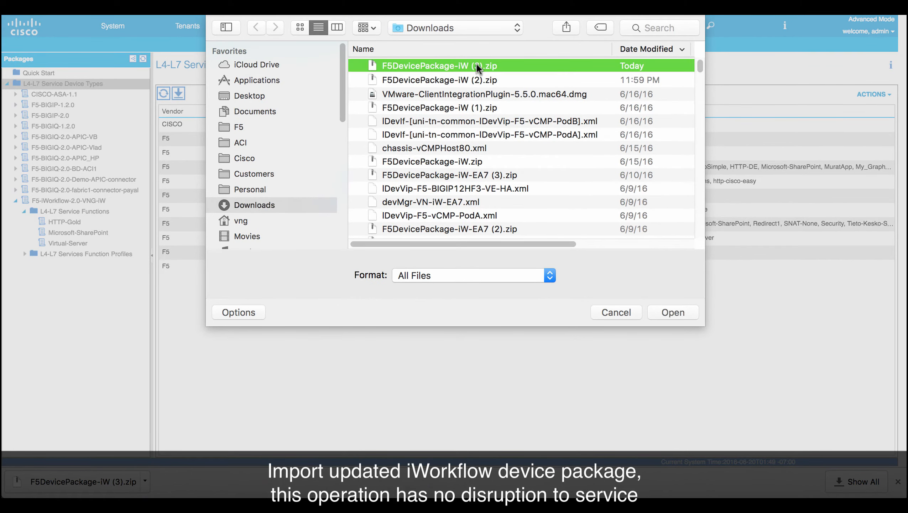
{"action": "left_click", "coordinate": [678, 312]}
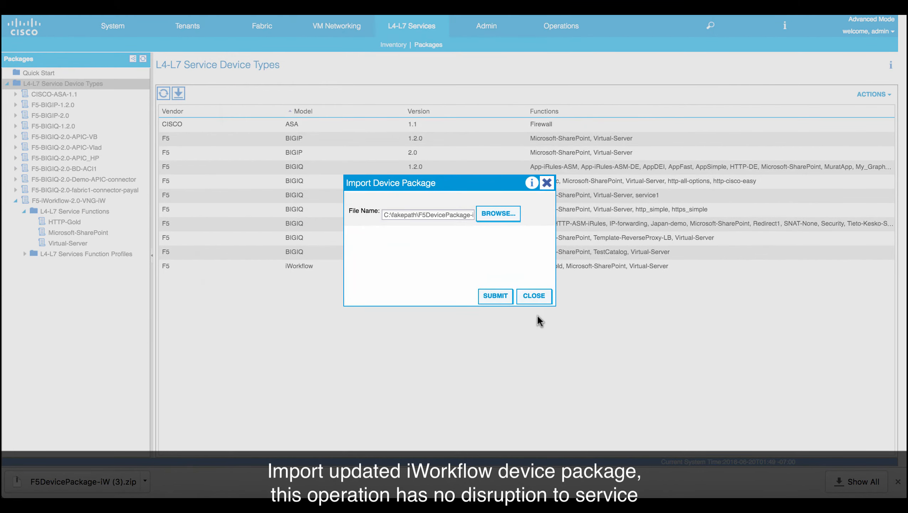
{"action": "left_click", "coordinate": [495, 296]}
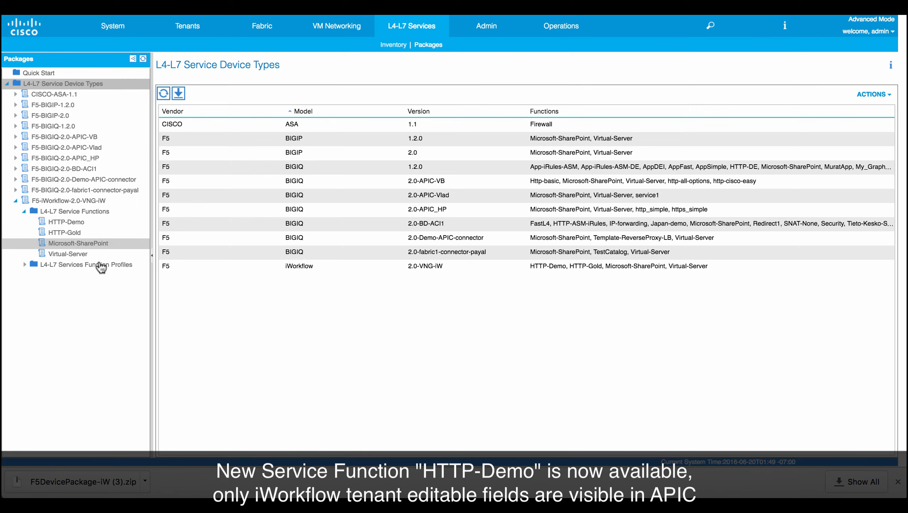
Inspect the operational parameters of the HTTP-Demo service function, expanding its pool member folders.
{"action": "left_click", "coordinate": [72, 222]}
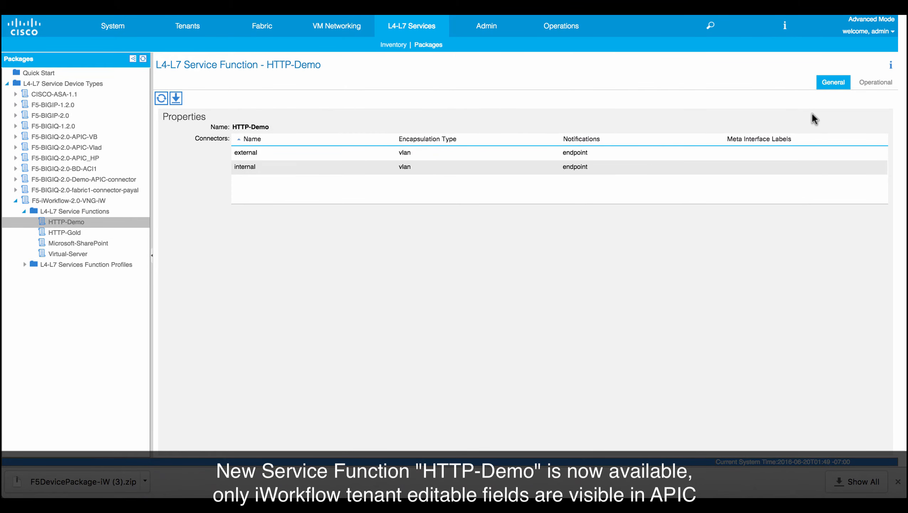
{"action": "left_click", "coordinate": [876, 82]}
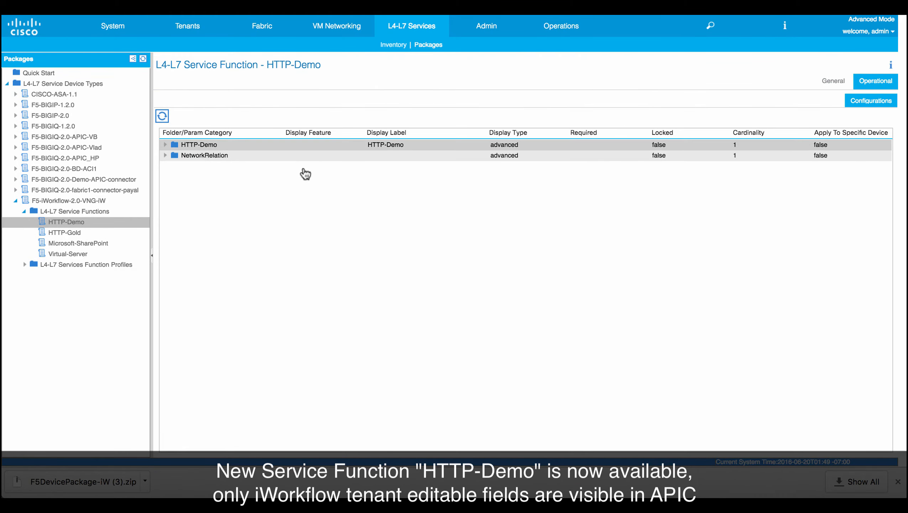
{"action": "left_click", "coordinate": [166, 145]}
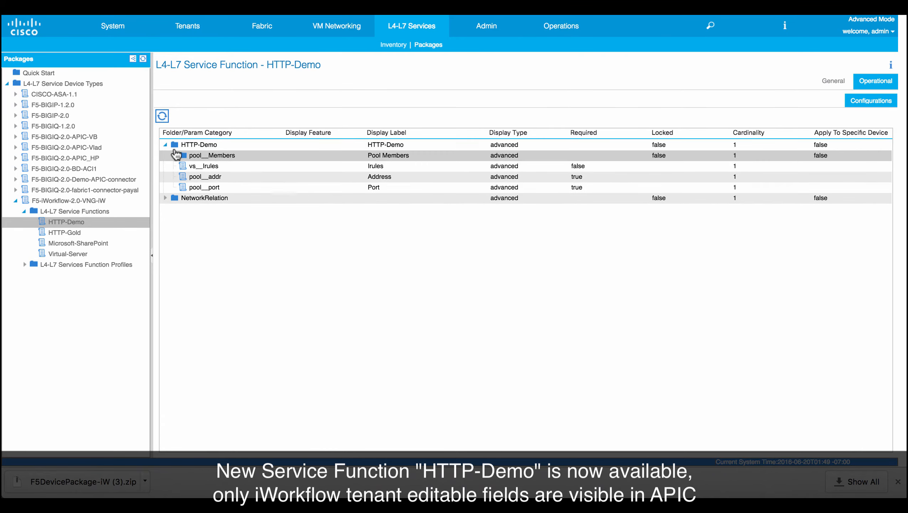
{"action": "left_click", "coordinate": [174, 155]}
{"action": "left_click", "coordinate": [184, 166]}
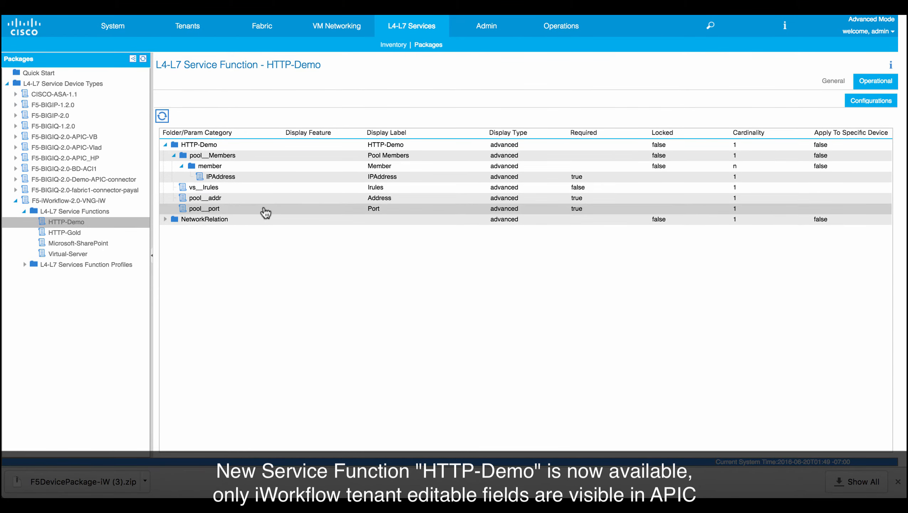
Start a new L4-L7 service graph template in tenant SFO and add the F5-vCMP-PodA cluster as function node.
{"action": "left_click", "coordinate": [186, 29]}
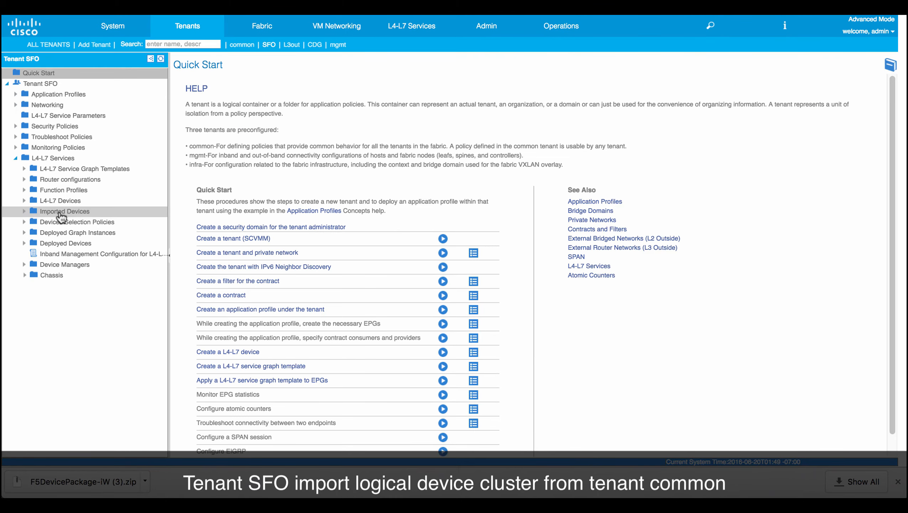
{"action": "left_click", "coordinate": [60, 212]}
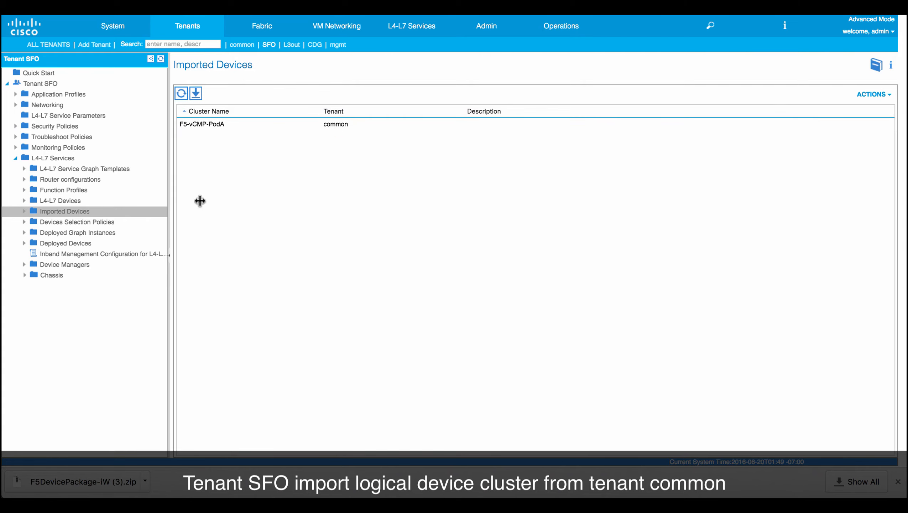
{"action": "left_click", "coordinate": [115, 174]}
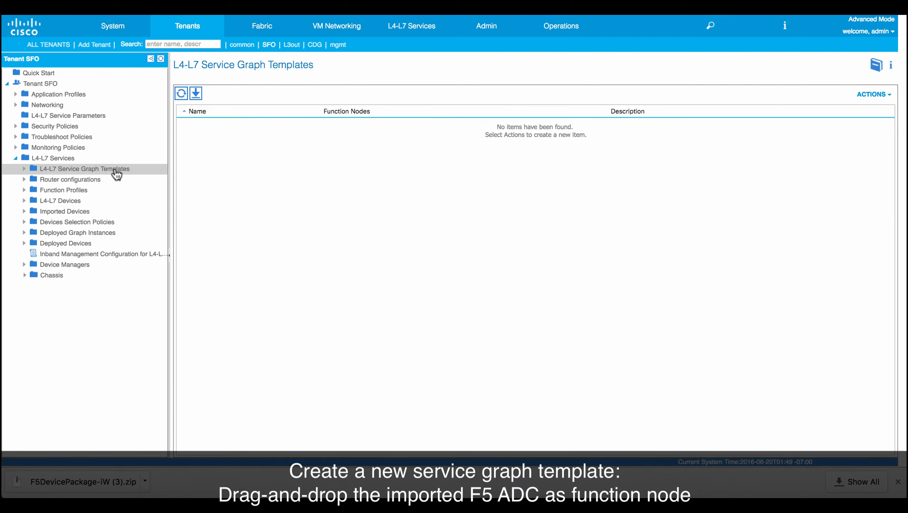
{"action": "right_click", "coordinate": [119, 172]}
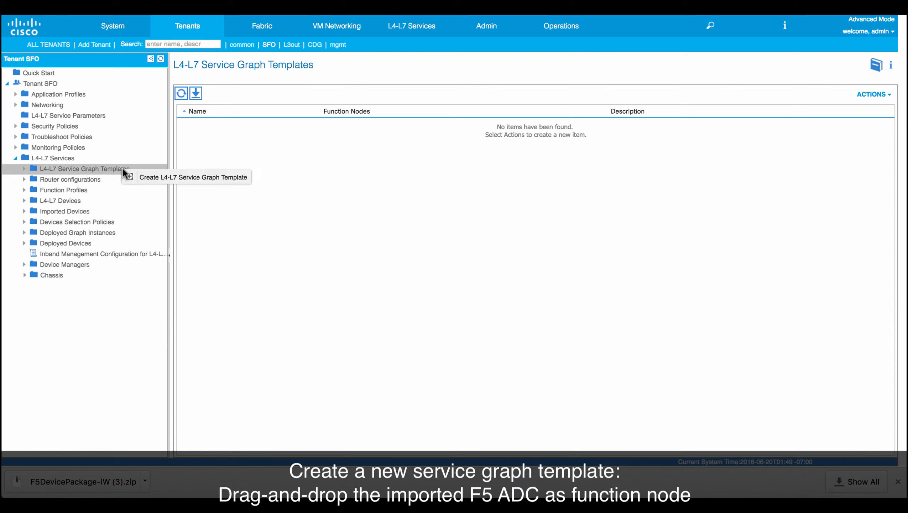
{"action": "left_click", "coordinate": [163, 178]}
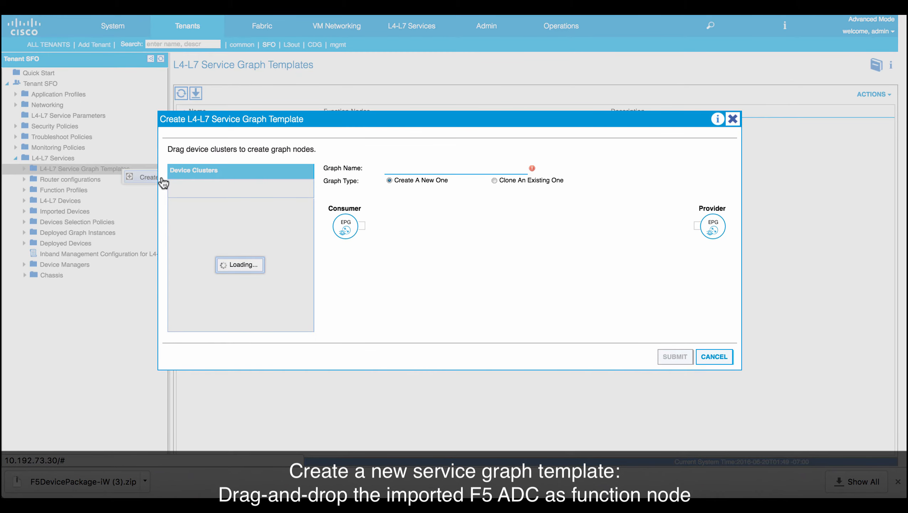
{"action": "left_click_drag", "start_coordinate": [192, 202], "coordinate": [515, 238]}
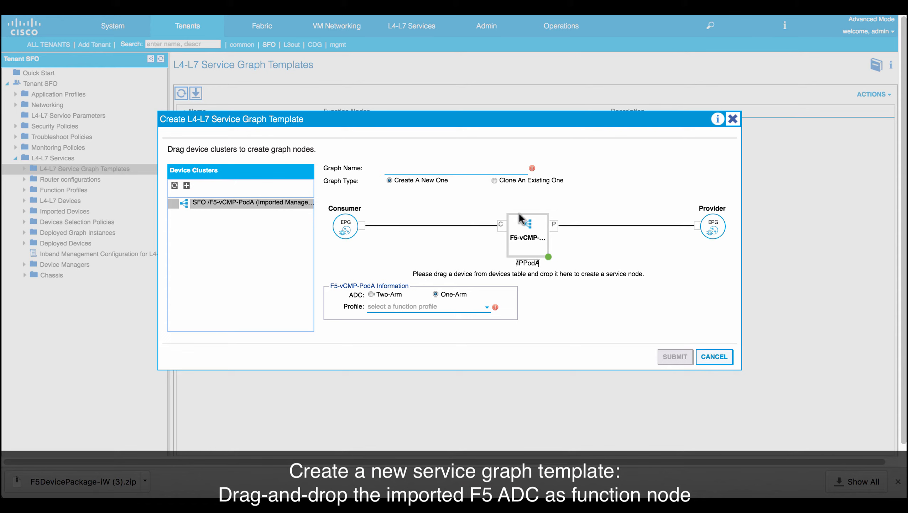
Name the graph HTTP-Demo-Graph, make it two-arm with the HTTP-Demo profile, and submit the template.
{"action": "left_click", "coordinate": [451, 167]}
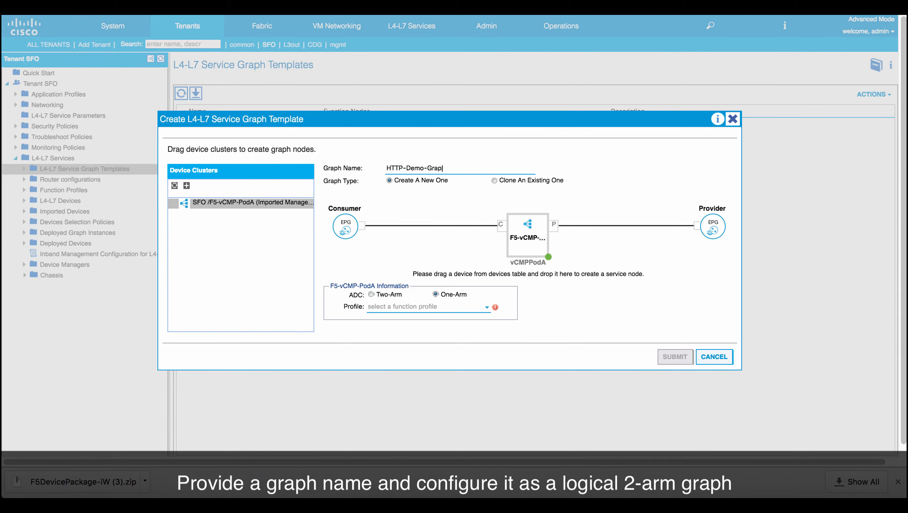
{"action": "left_click", "coordinate": [371, 294]}
{"action": "left_click", "coordinate": [389, 308]}
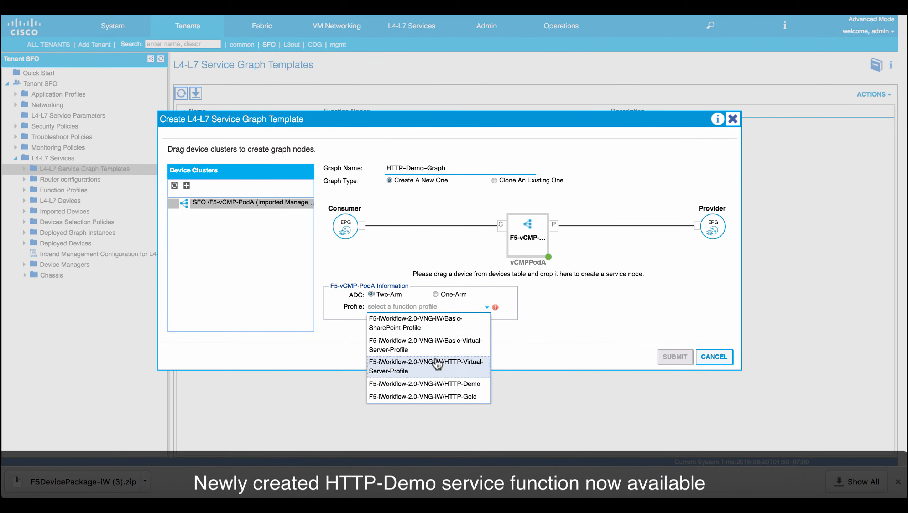
{"action": "left_click", "coordinate": [475, 384]}
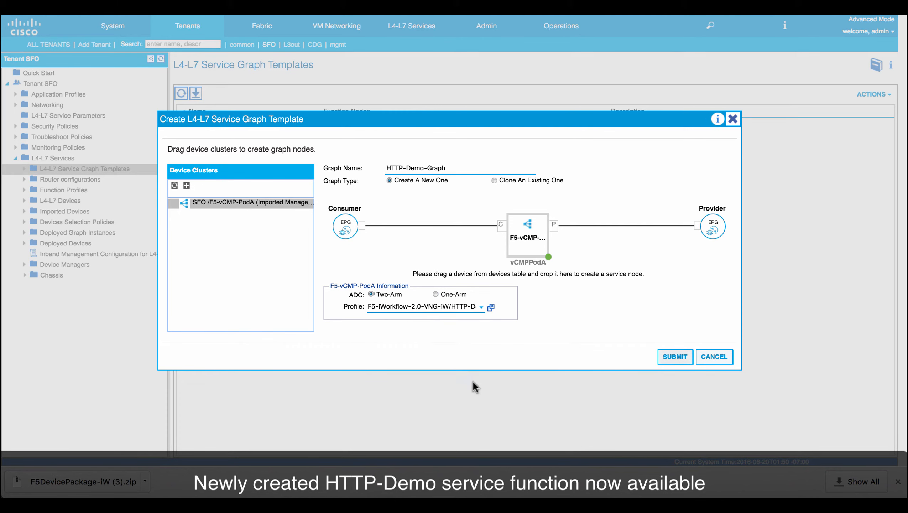
{"action": "left_click", "coordinate": [674, 357]}
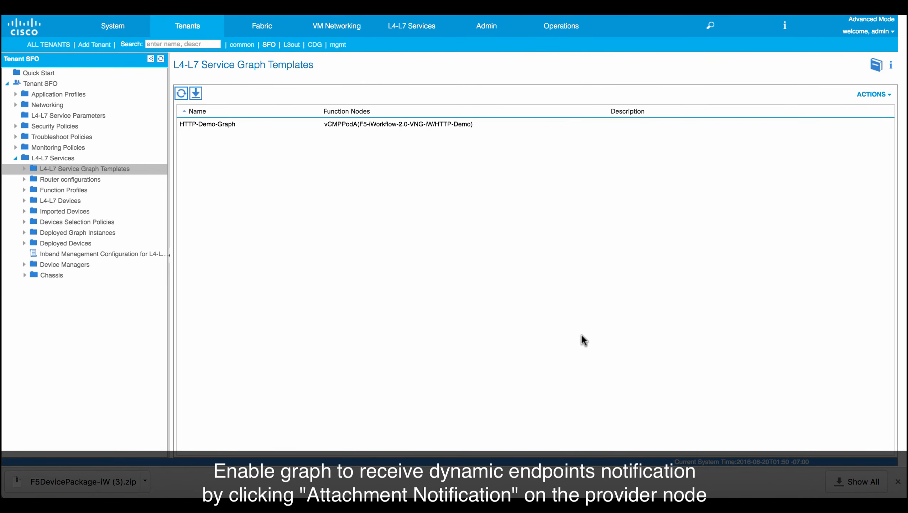
Enable attachment notification on the HTTP-Demo-Graph provider connector and submit the change.
{"action": "left_click", "coordinate": [24, 169]}
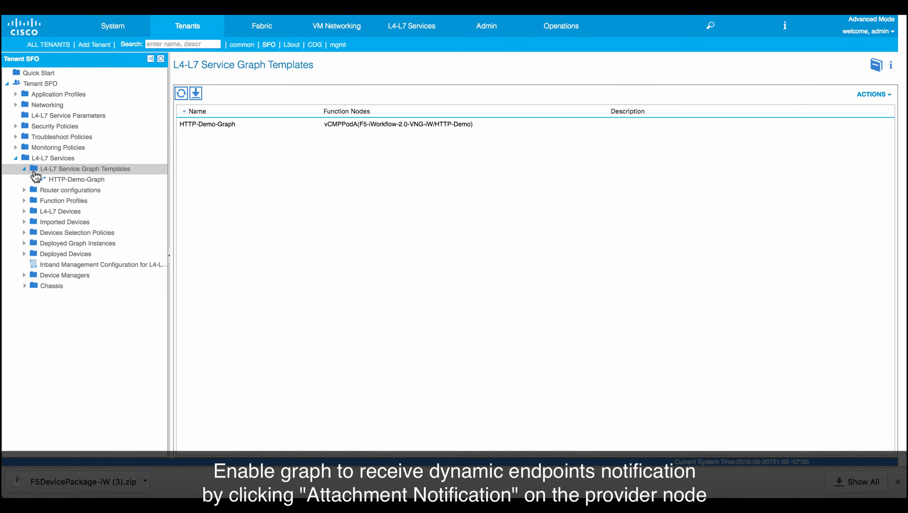
{"action": "left_click", "coordinate": [32, 179]}
{"action": "left_click", "coordinate": [40, 190]}
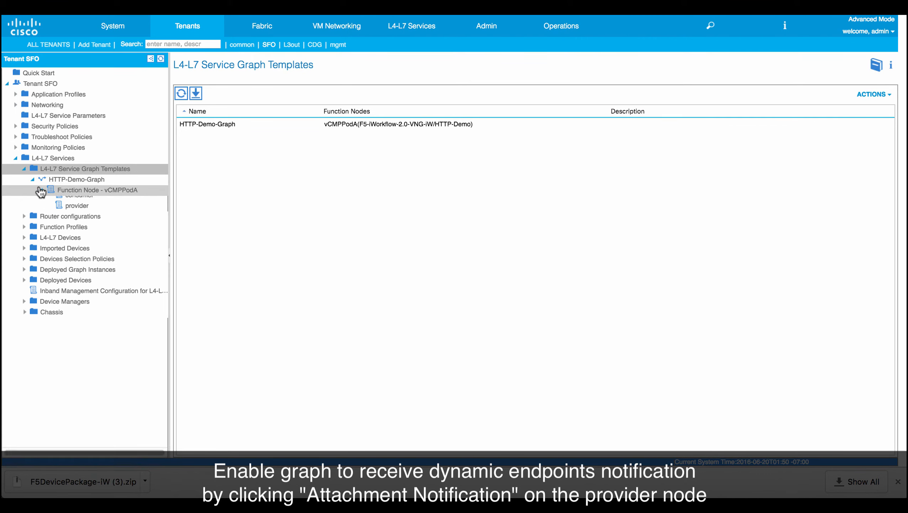
{"action": "left_click", "coordinate": [78, 212]}
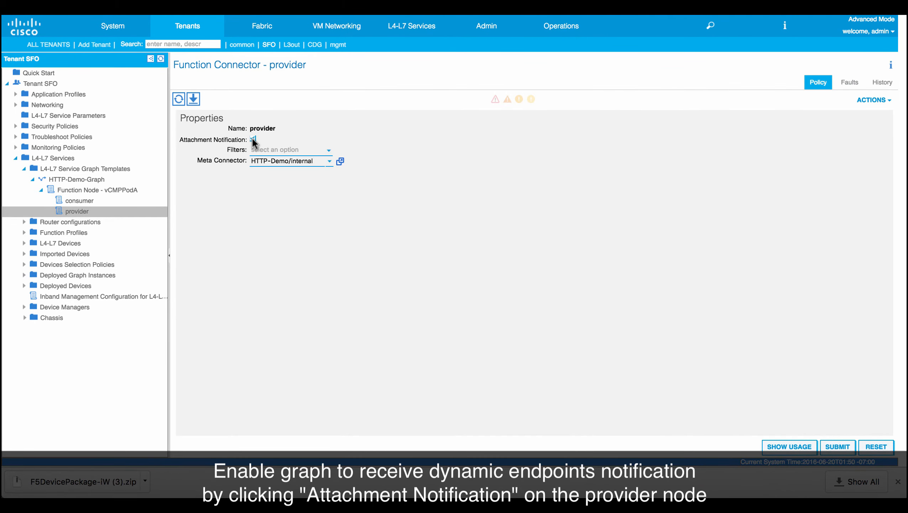
{"action": "left_click", "coordinate": [836, 447]}
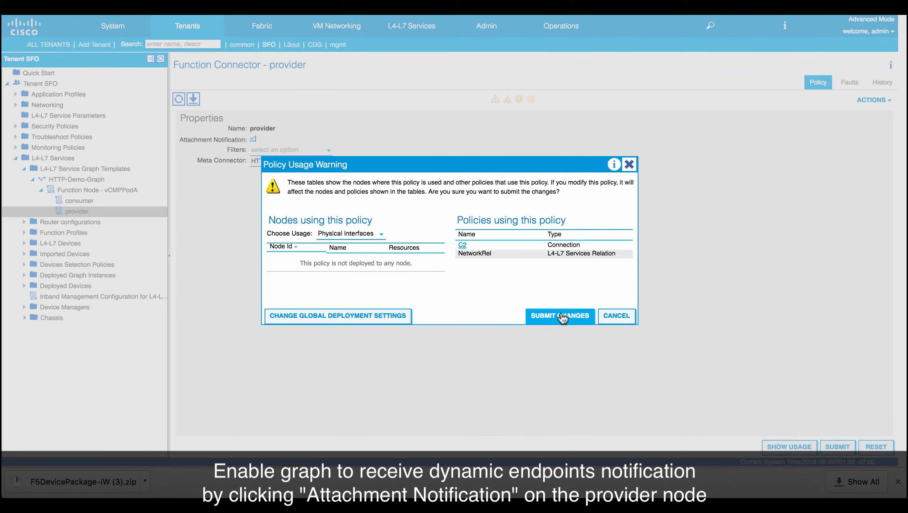
{"action": "left_click", "coordinate": [562, 316]}
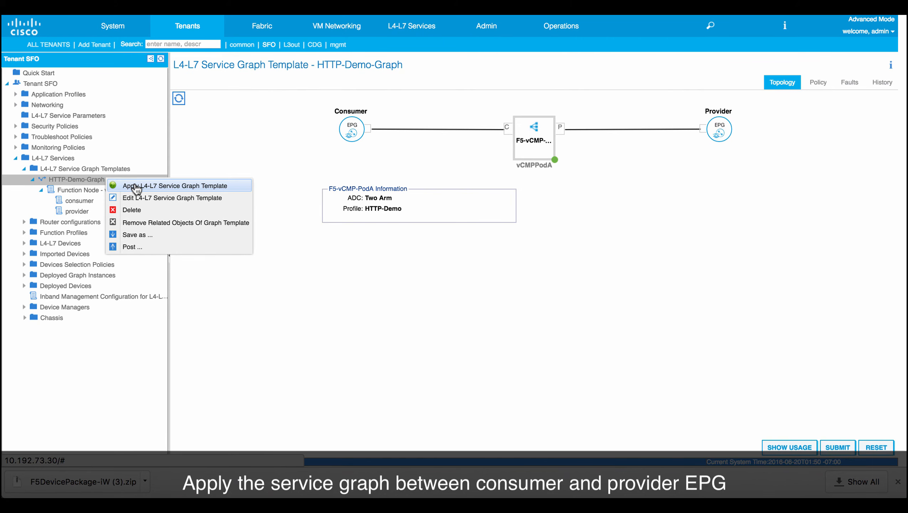
Apply the graph between consumer EPG SFO/WEB/epg-ext and provider EPG SFO/WEB/epg-web with new contract HTTP-Demo-Contract.
{"action": "left_click", "coordinate": [136, 186]}
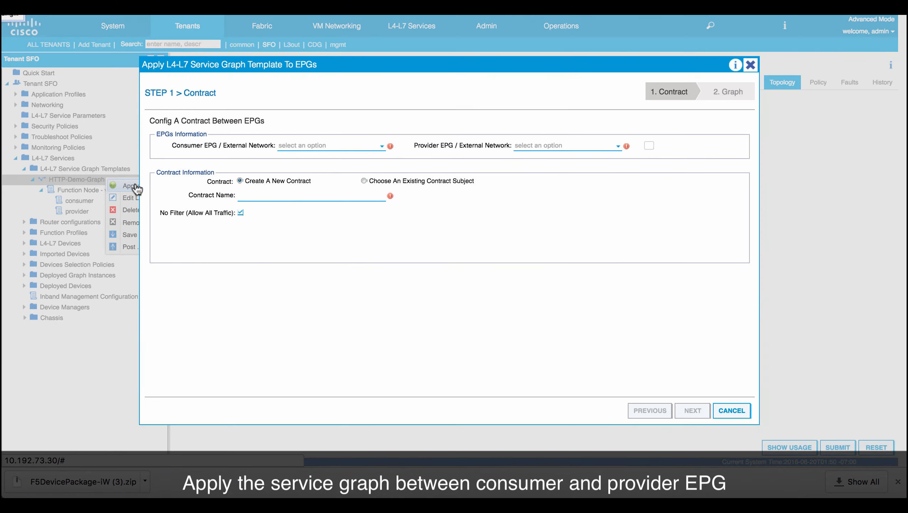
{"action": "left_click", "coordinate": [312, 146]}
{"action": "left_click", "coordinate": [315, 158]}
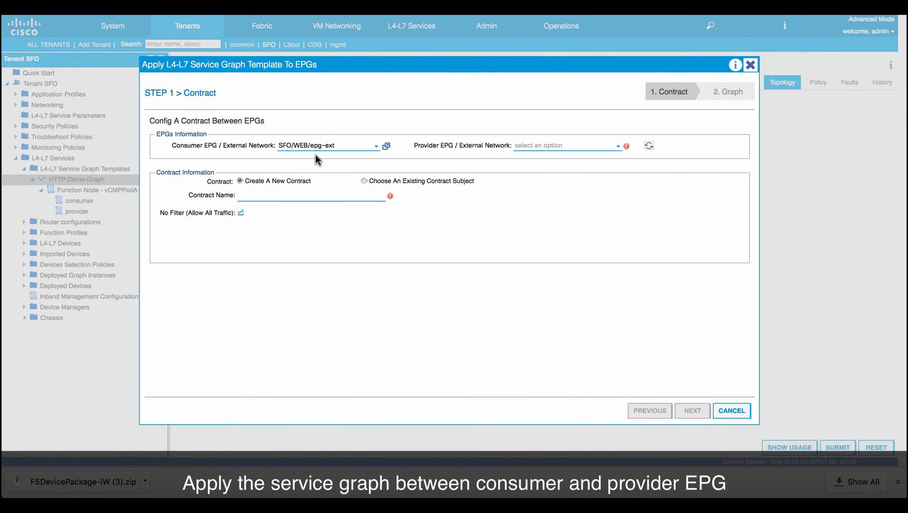
{"action": "left_click", "coordinate": [528, 149]}
{"action": "left_click", "coordinate": [532, 155]}
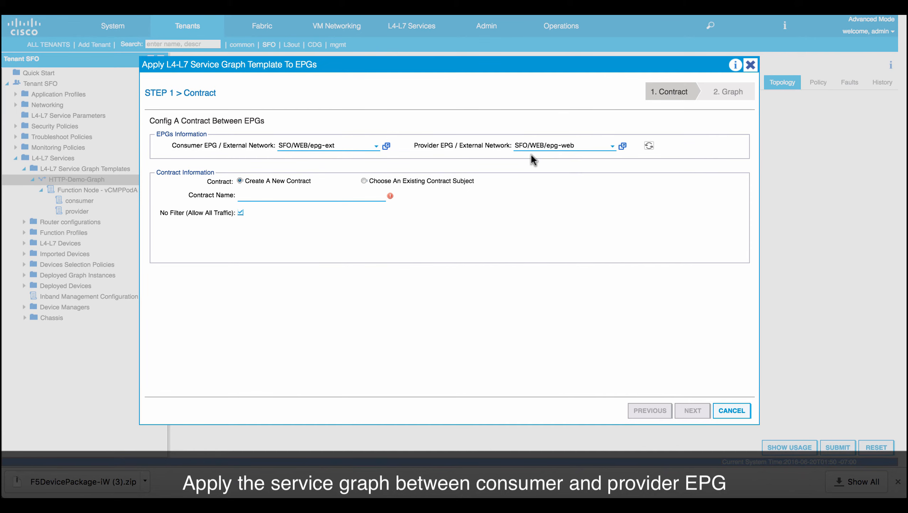
{"action": "left_click", "coordinate": [307, 195]}
{"action": "type", "text": "HTTP-Demo-Contract"}
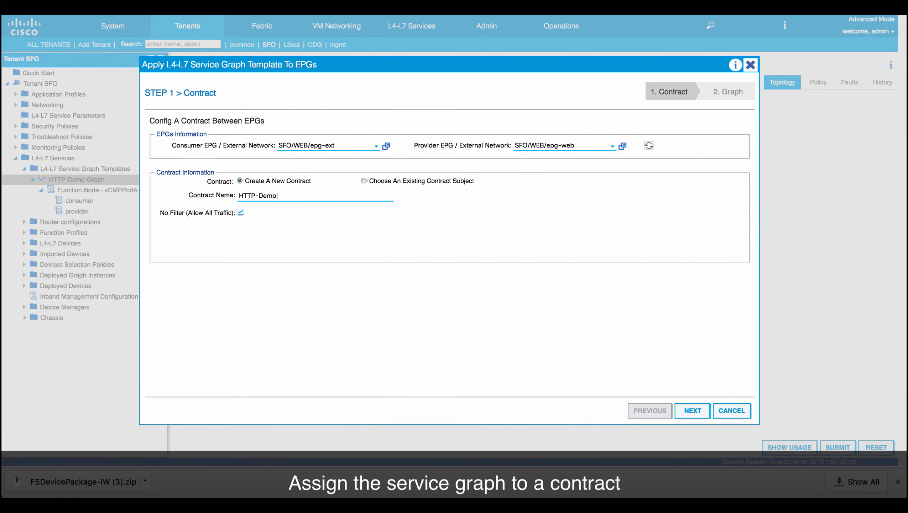
{"action": "left_click", "coordinate": [692, 410]}
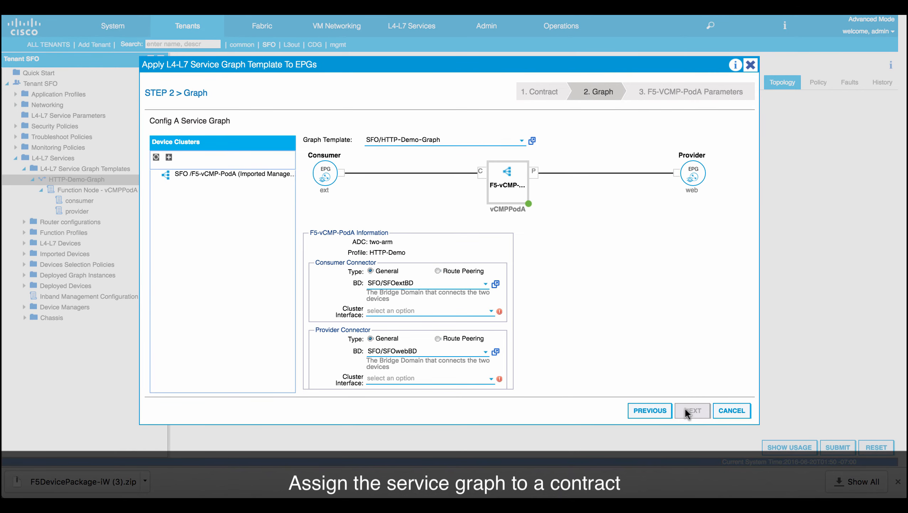
Assign the consumer connector to the External cluster interface and the provider connector to Internal.
{"action": "left_click", "coordinate": [401, 311]}
{"action": "left_click", "coordinate": [388, 324]}
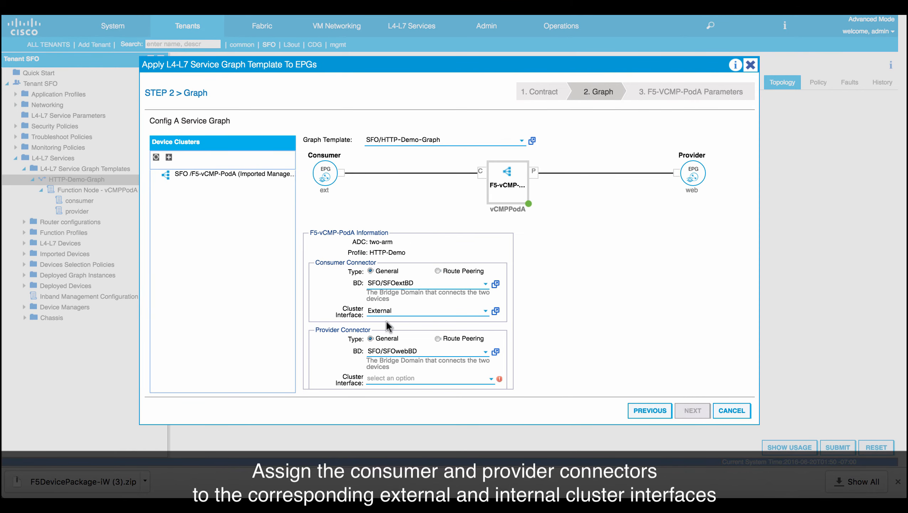
{"action": "left_click", "coordinate": [393, 377]}
{"action": "left_click", "coordinate": [393, 403]}
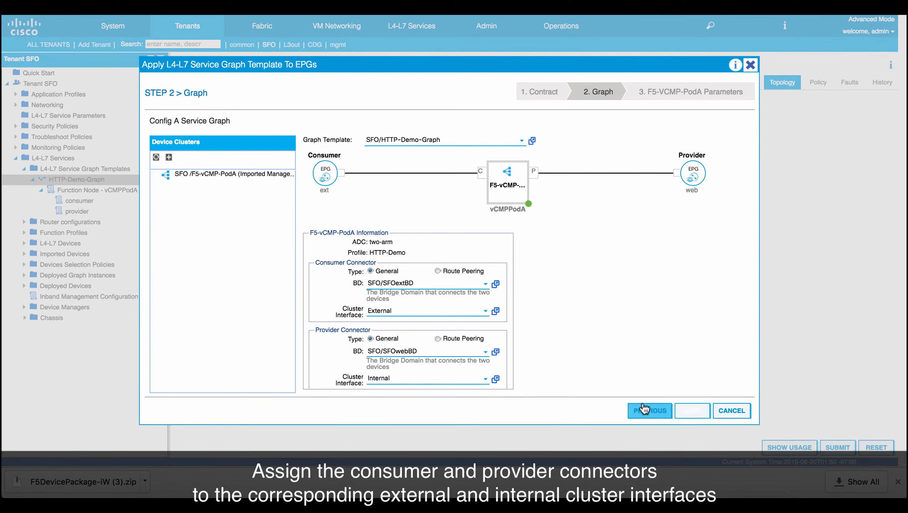
{"action": "left_click", "coordinate": [691, 410]}
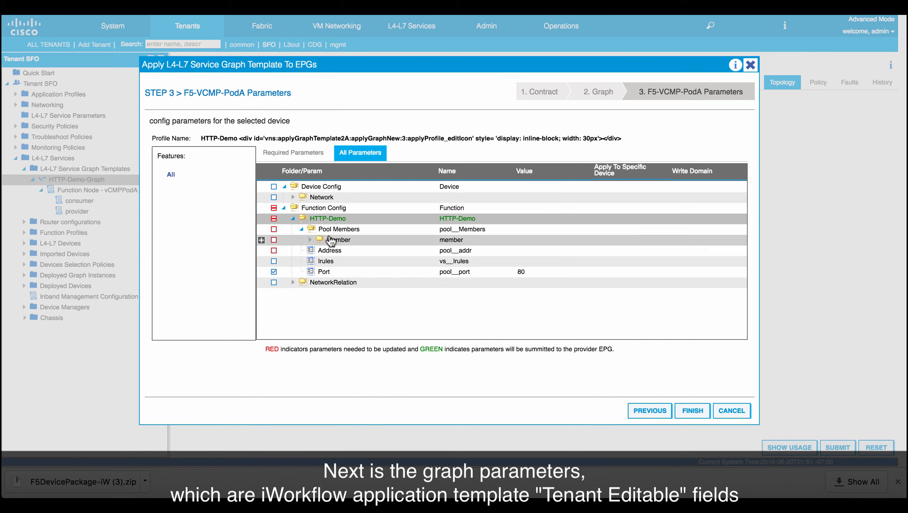
Expand the pool Member folder and set its IPAddress parameter to 0.0.0.0.
{"action": "left_click", "coordinate": [311, 240]}
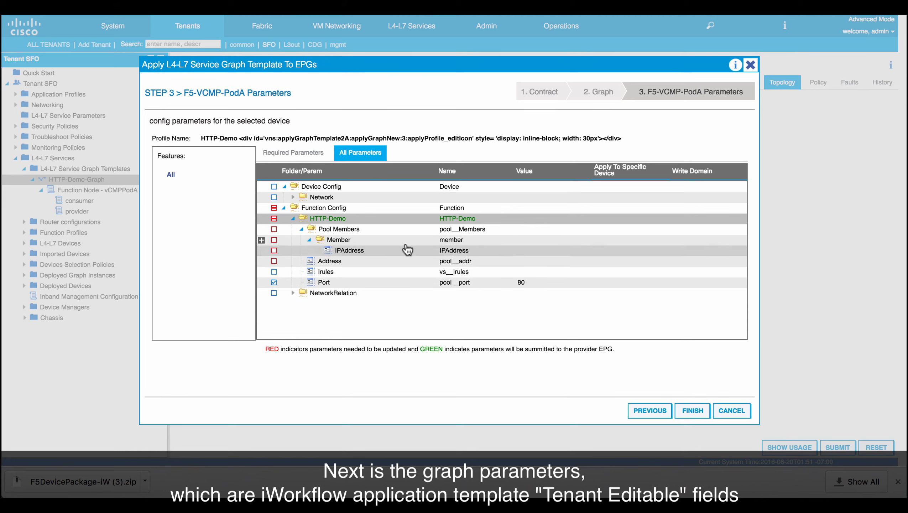
{"action": "left_click", "coordinate": [446, 253]}
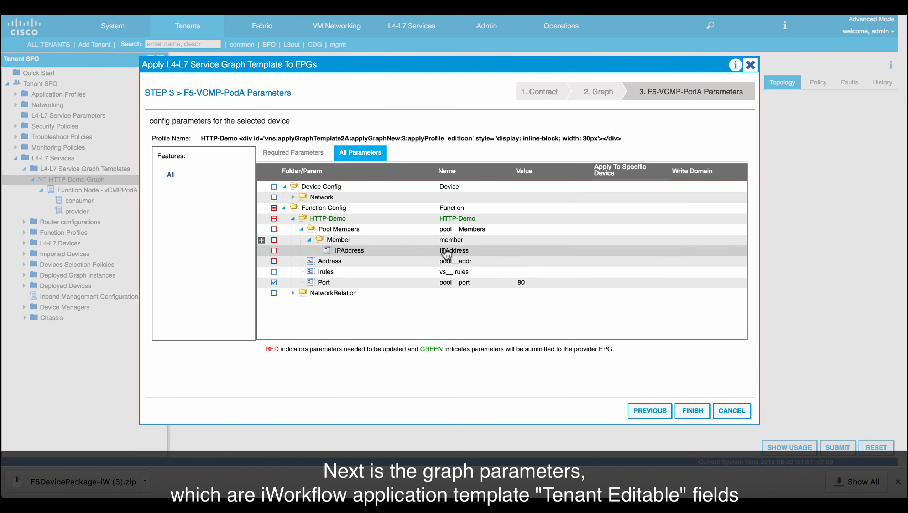
{"action": "left_click", "coordinate": [463, 253]}
{"action": "left_click", "coordinate": [551, 251]}
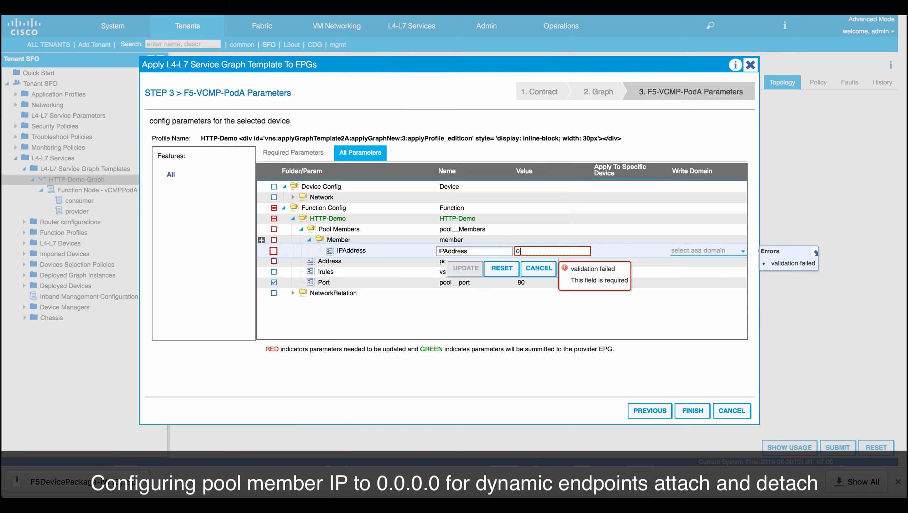
{"action": "type", "text": "0.0.0.0"}
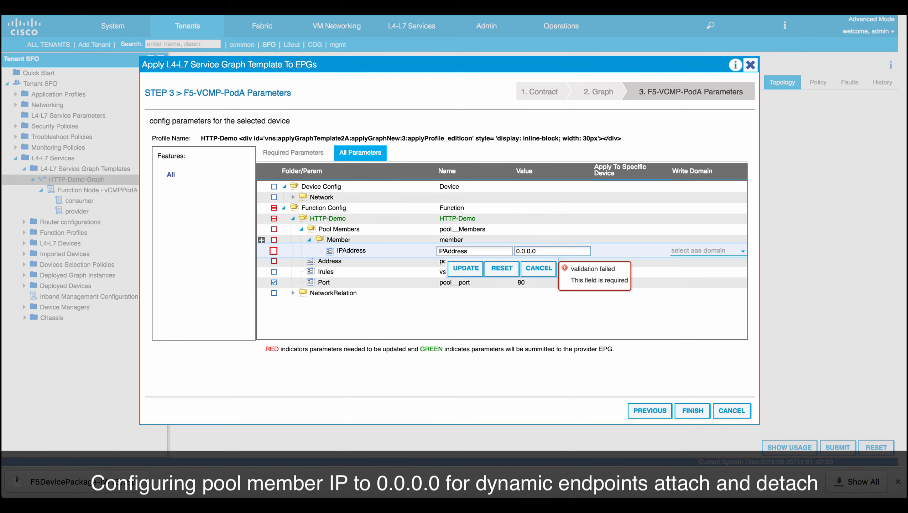
{"action": "left_click", "coordinate": [465, 268]}
Set the Address (virtual server IP) parameter to 10.168.28.100.
{"action": "double_click", "coordinate": [466, 262]}
{"action": "type", "text": "10"}
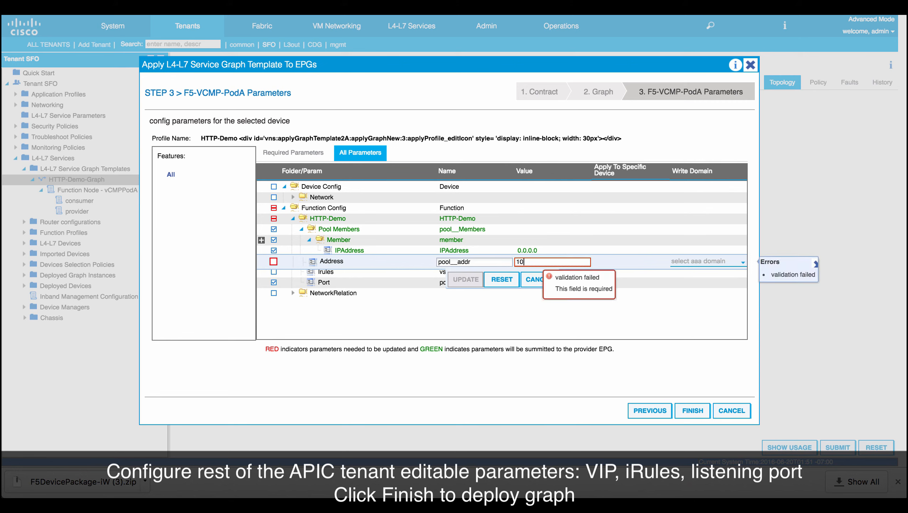
{"action": "type", "text": ".168.28.100"}
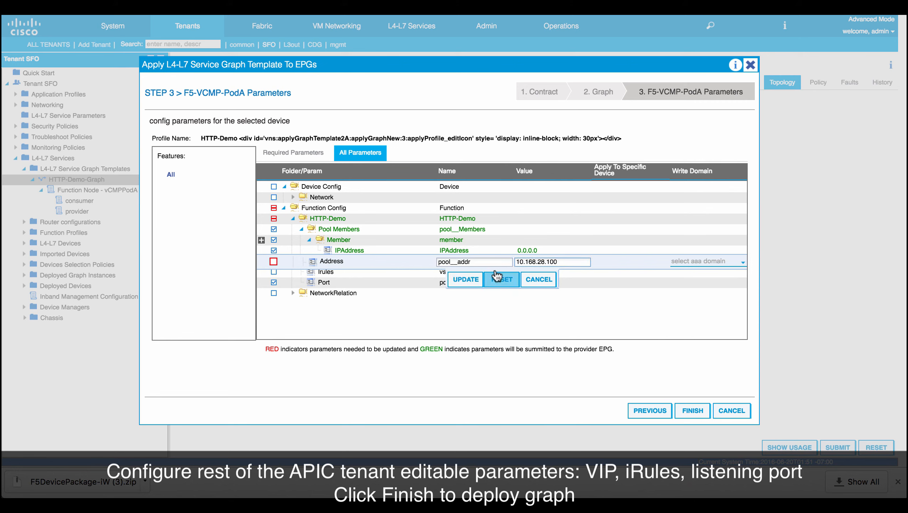
{"action": "left_click", "coordinate": [465, 280]}
Set the Irules parameter to Demo-iRules and finish applying the service graph template.
{"action": "double_click", "coordinate": [552, 271]}
{"action": "type", "text": "Demo-iRules"}
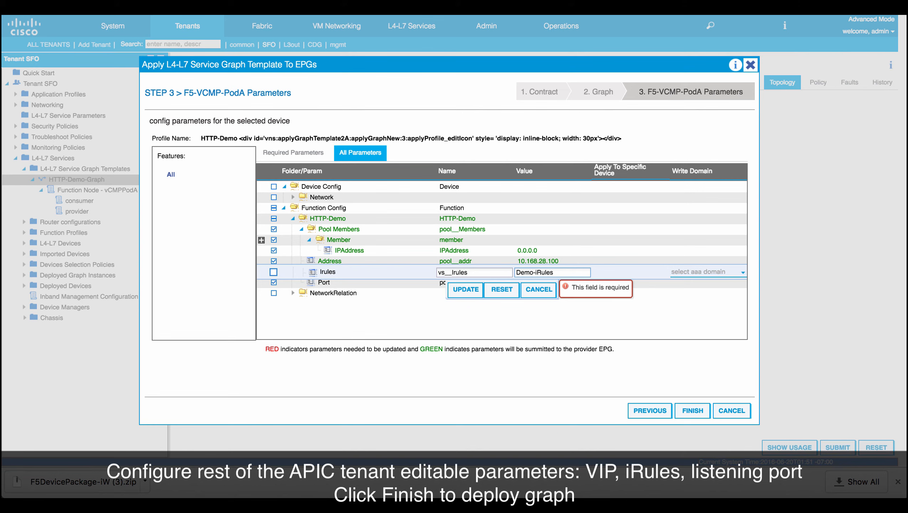
{"action": "left_click", "coordinate": [465, 289]}
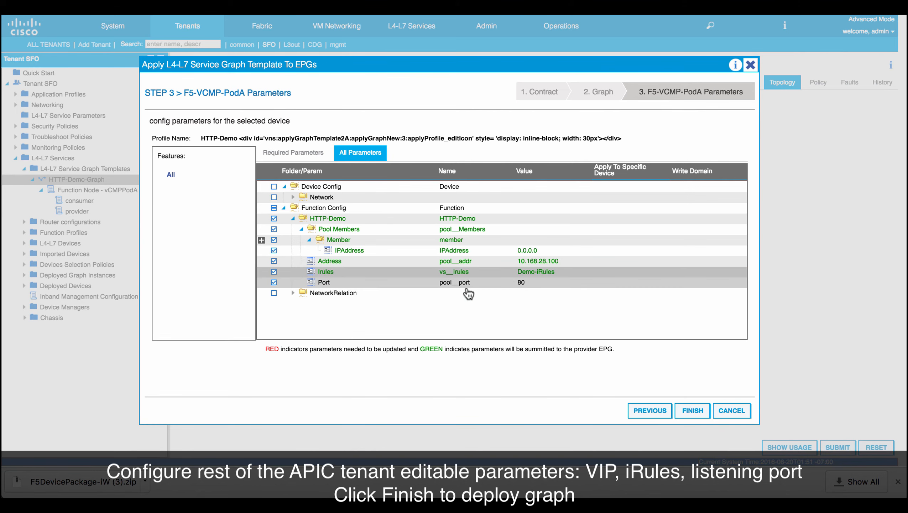
{"action": "left_click", "coordinate": [693, 410]}
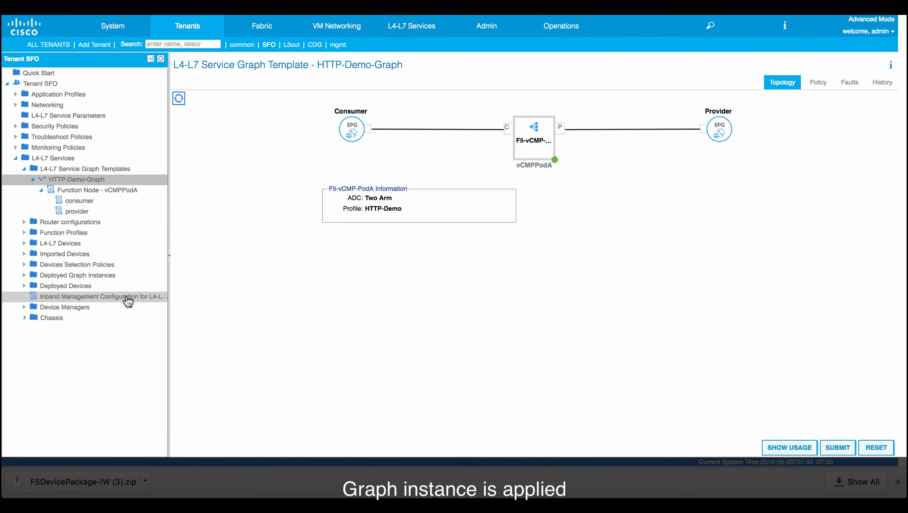
Inspect the APIC-created tenant and the deployed application service properties in iWorkflow.
{"action": "left_click", "coordinate": [93, 277]}
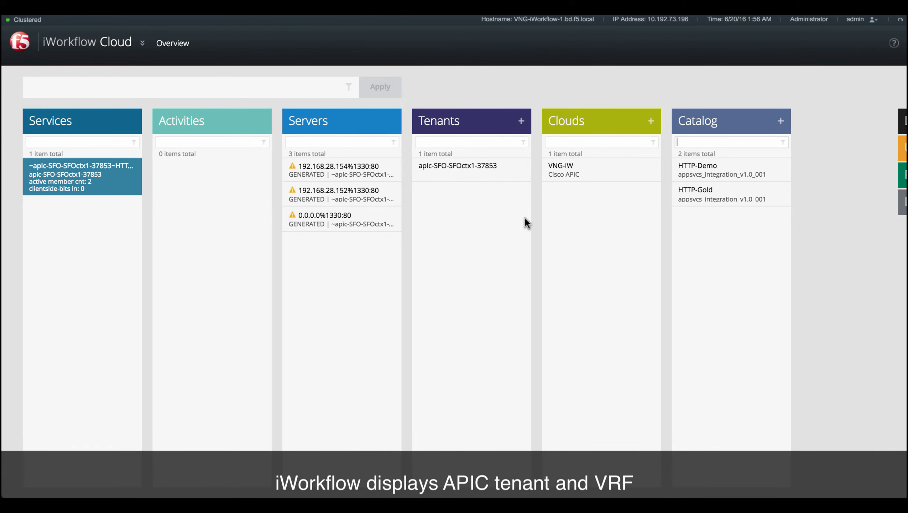
{"action": "left_click", "coordinate": [468, 166]}
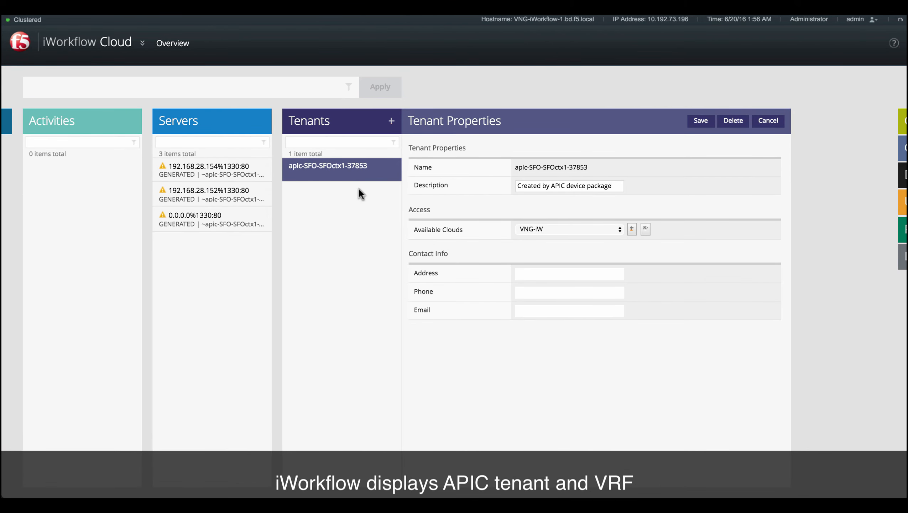
{"action": "mouse_move", "coordinate": [8, 129]}
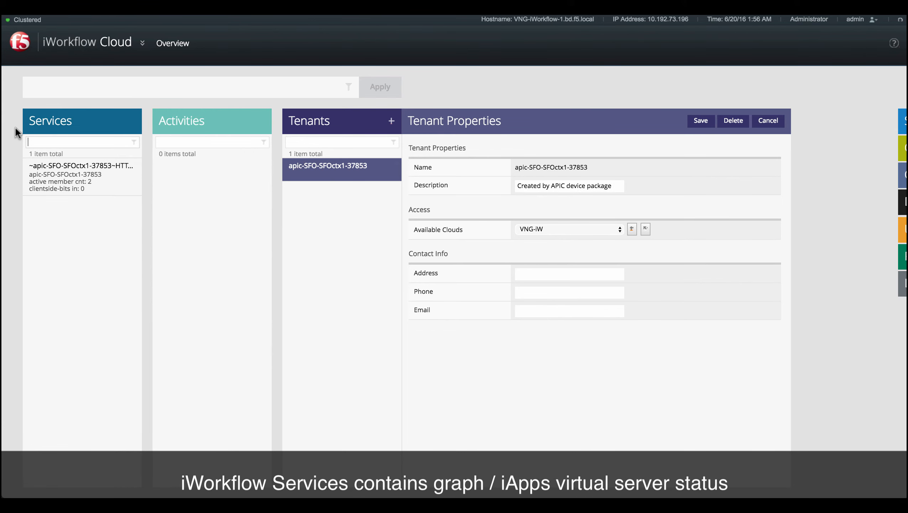
{"action": "left_click", "coordinate": [55, 168]}
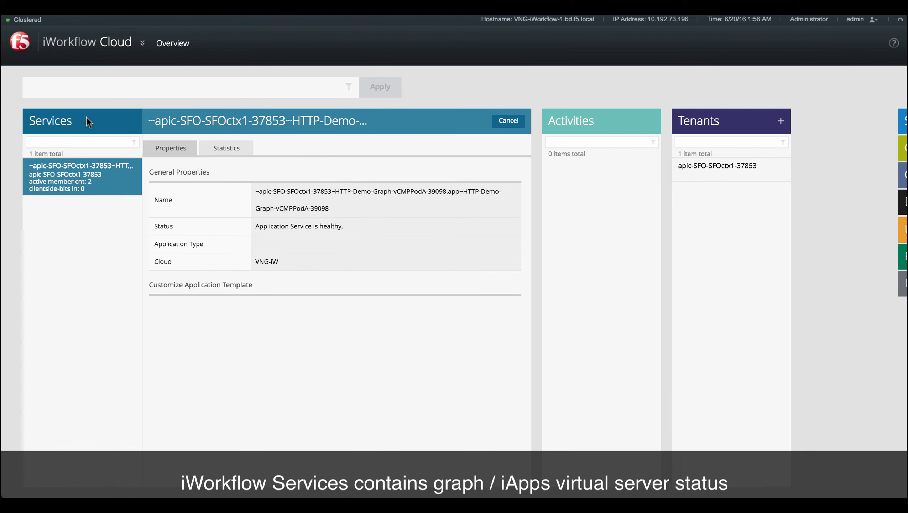
{"action": "left_click", "coordinate": [902, 123]}
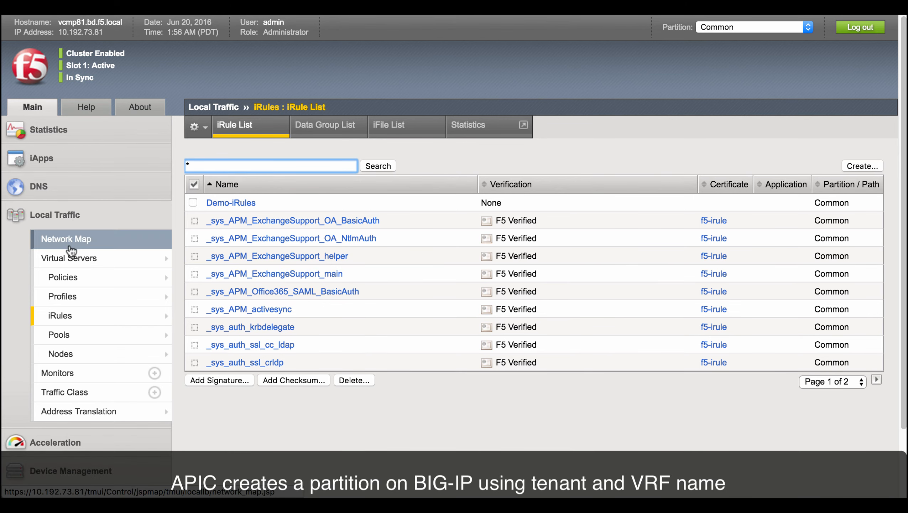
Switch the BIG-IP partition to apic-SFO-SFOctx1-37853 and inspect the deployed virtual server's properties and resources.
{"action": "left_click", "coordinate": [74, 257]}
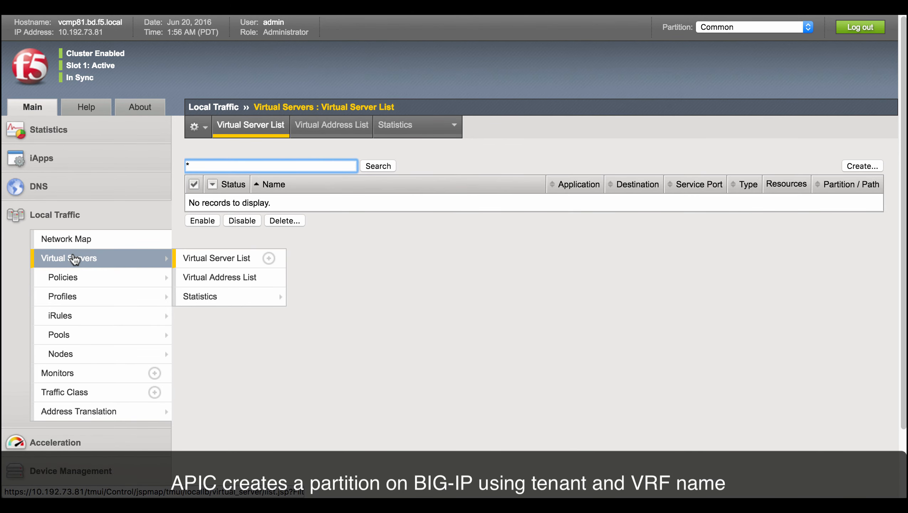
{"action": "left_click", "coordinate": [714, 28]}
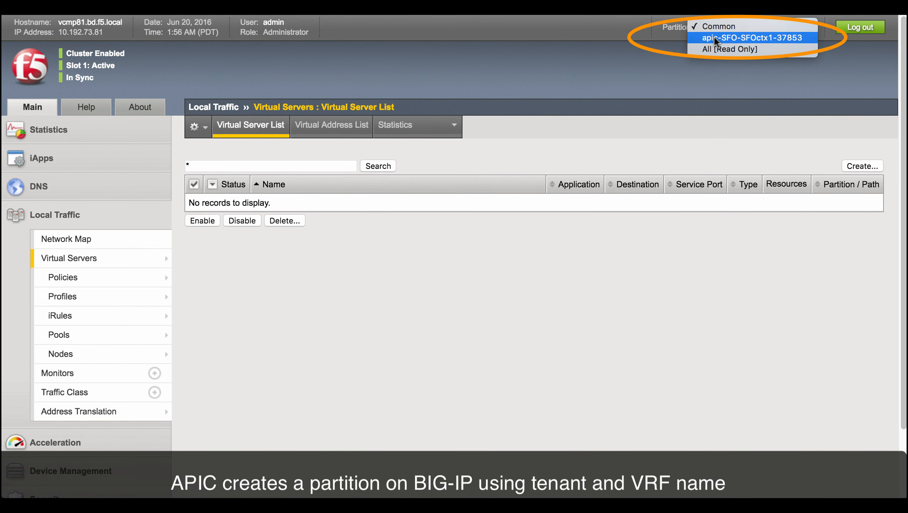
{"action": "left_click", "coordinate": [714, 38]}
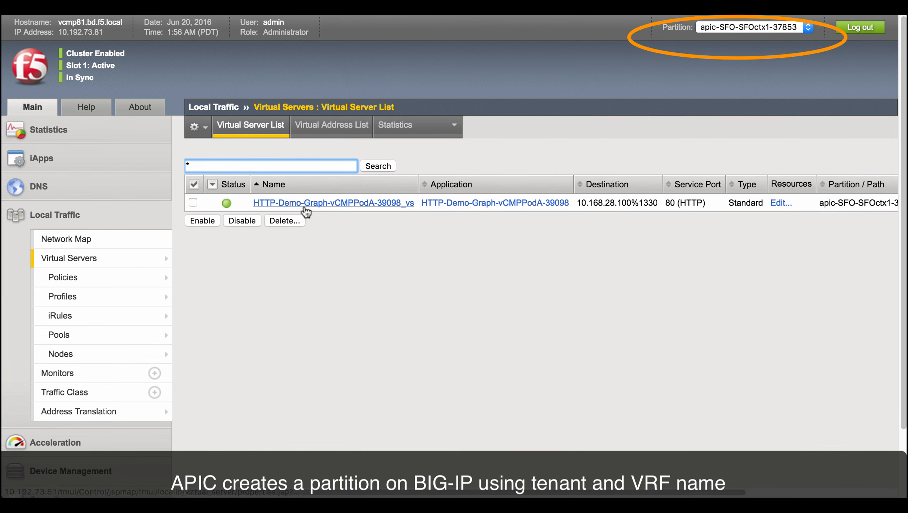
{"action": "left_click", "coordinate": [306, 210]}
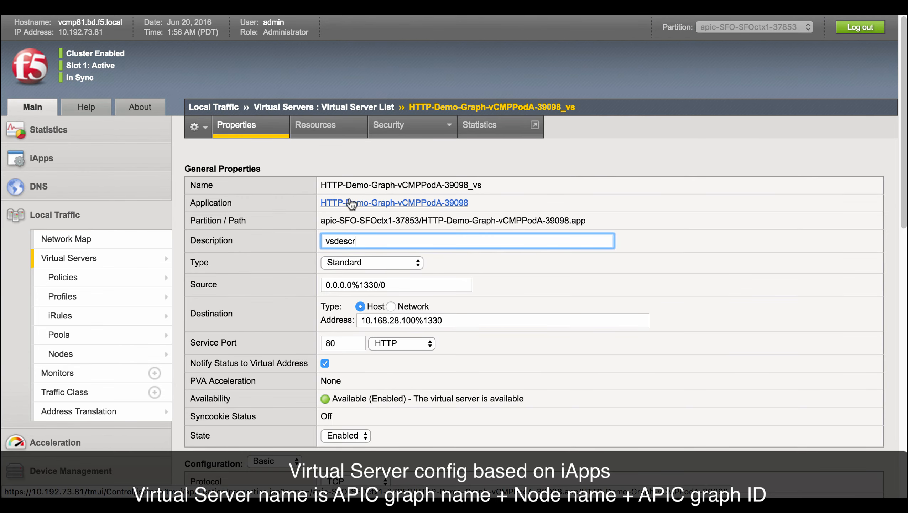
{"action": "scroll", "coordinate": [384, 296], "scroll_direction": "down", "scroll_amount": 10}
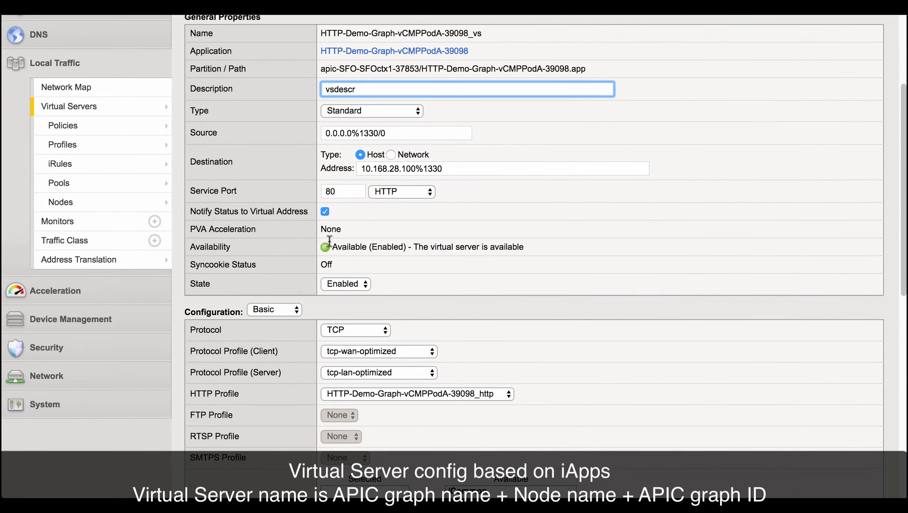
{"action": "scroll", "coordinate": [364, 252], "scroll_direction": "down", "scroll_amount": 3}
{"action": "scroll", "coordinate": [364, 257], "scroll_direction": "up", "scroll_amount": 15}
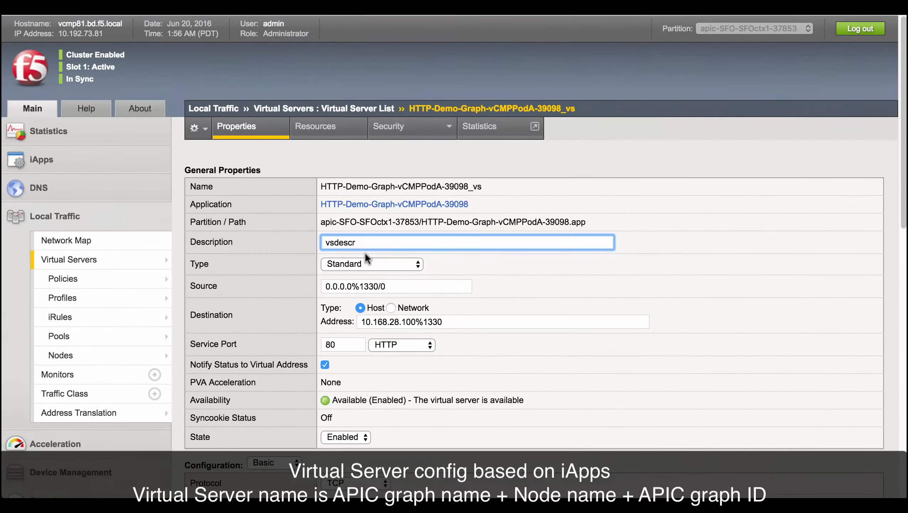
{"action": "left_click", "coordinate": [316, 127]}
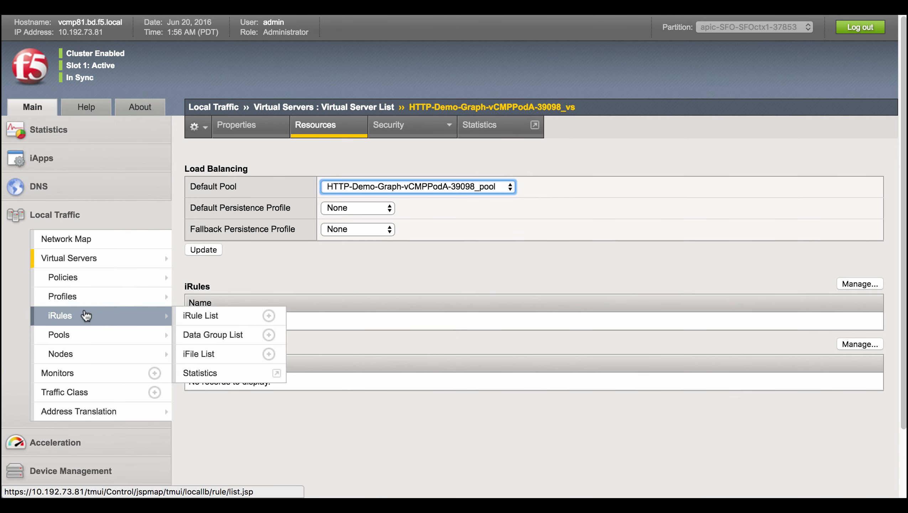
Open the deployed pool in that partition and review its current members.
{"action": "left_click", "coordinate": [64, 336]}
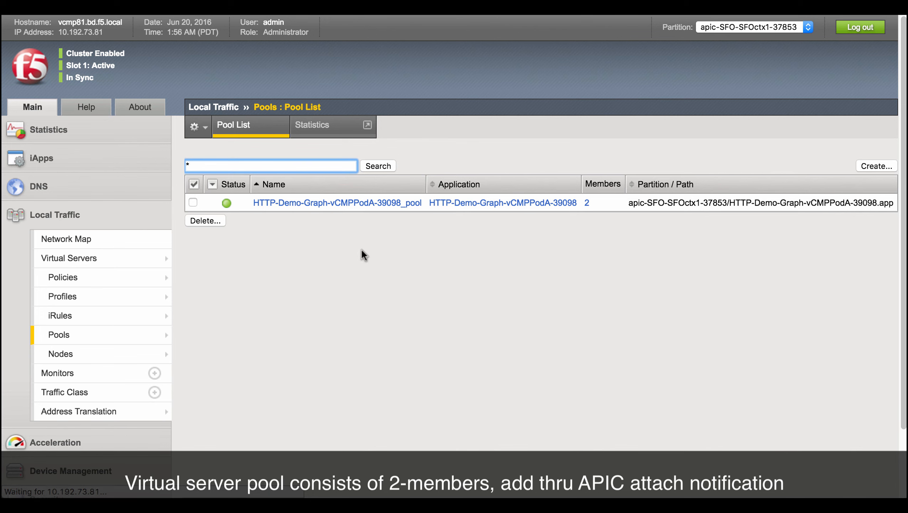
{"action": "left_click", "coordinate": [346, 203]}
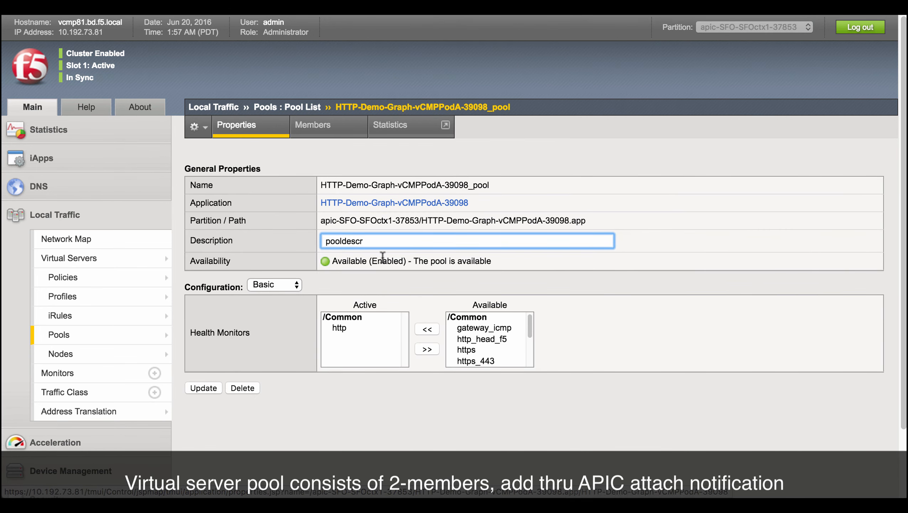
{"action": "left_click", "coordinate": [319, 133]}
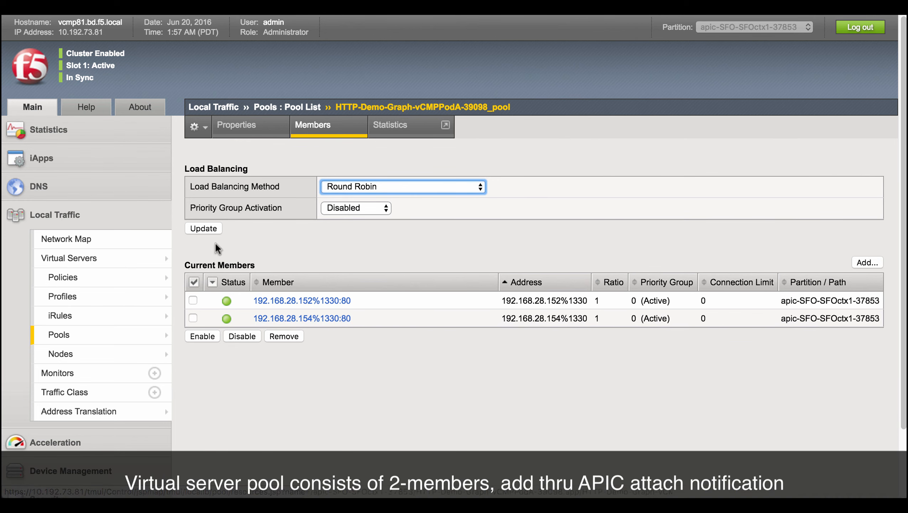
Review the components of the HTTP-Demo-Graph-vCMPPodA-39098 iApp application service.
{"action": "left_click", "coordinate": [43, 158]}
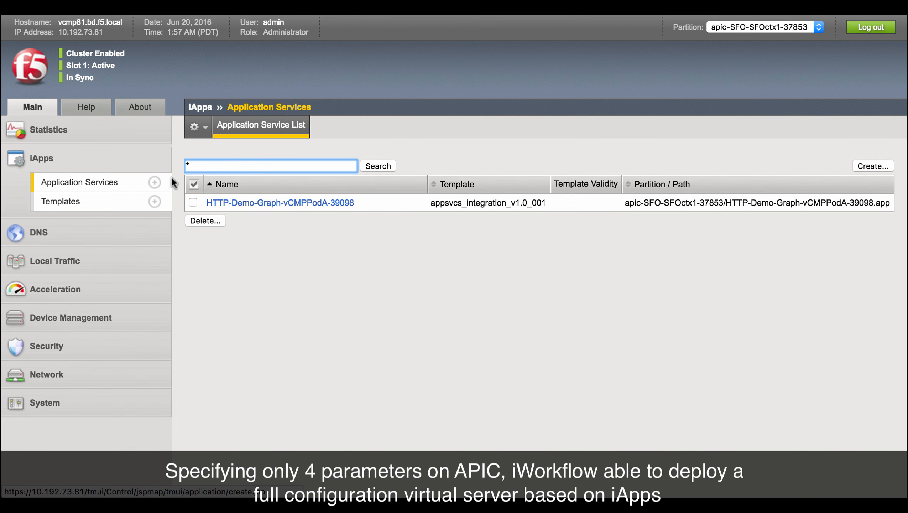
{"action": "left_click", "coordinate": [286, 203]}
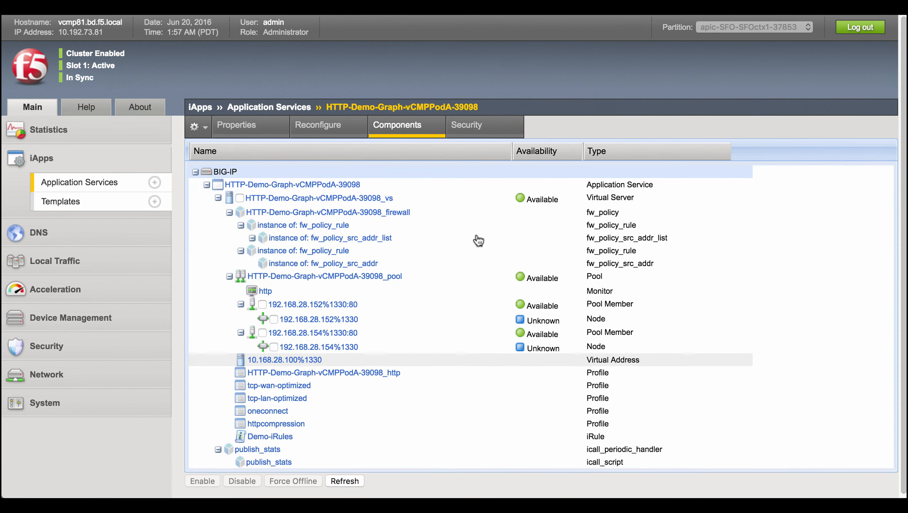
{"action": "scroll", "coordinate": [478, 241], "scroll_direction": "down", "scroll_amount": 1}
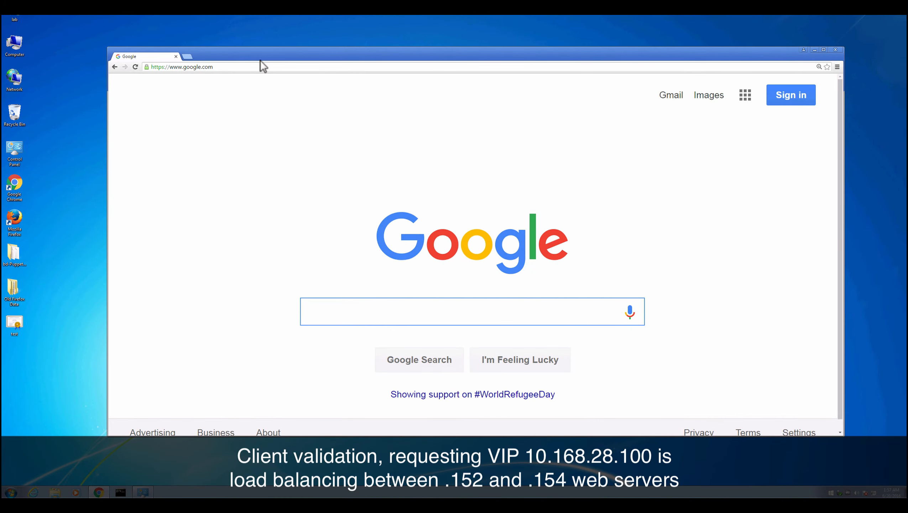
Browse to 10.168.28.100 in the client browser and reload the page several times.
{"action": "left_click", "coordinate": [269, 68]}
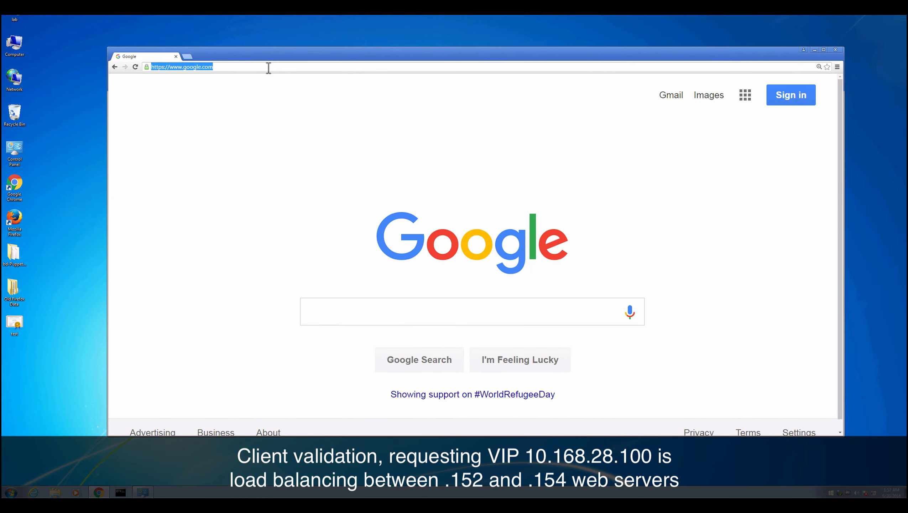
{"action": "type", "text": "10.168.28.100"}
{"action": "key", "text": "Return"}
{"action": "left_click", "coordinate": [269, 67]}
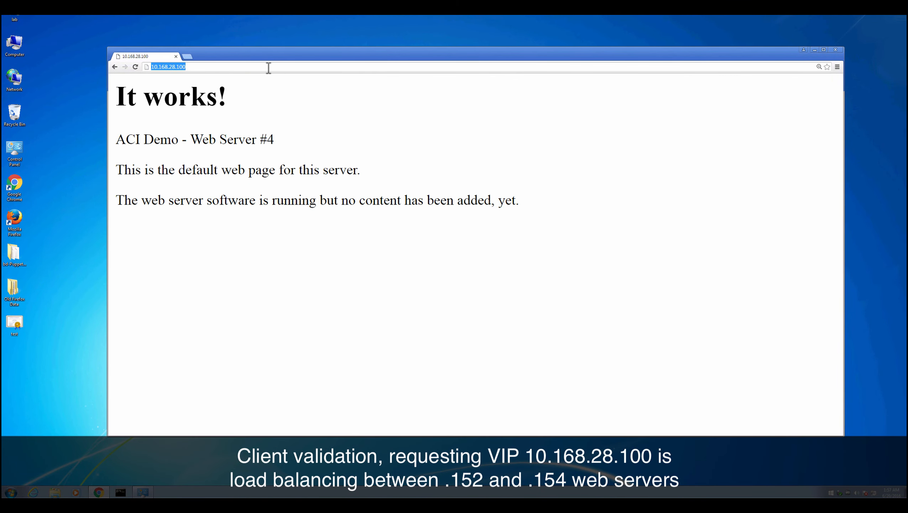
{"action": "key", "text": "Return"}
{"action": "left_click", "coordinate": [269, 68]}
{"action": "key", "text": "Return"}
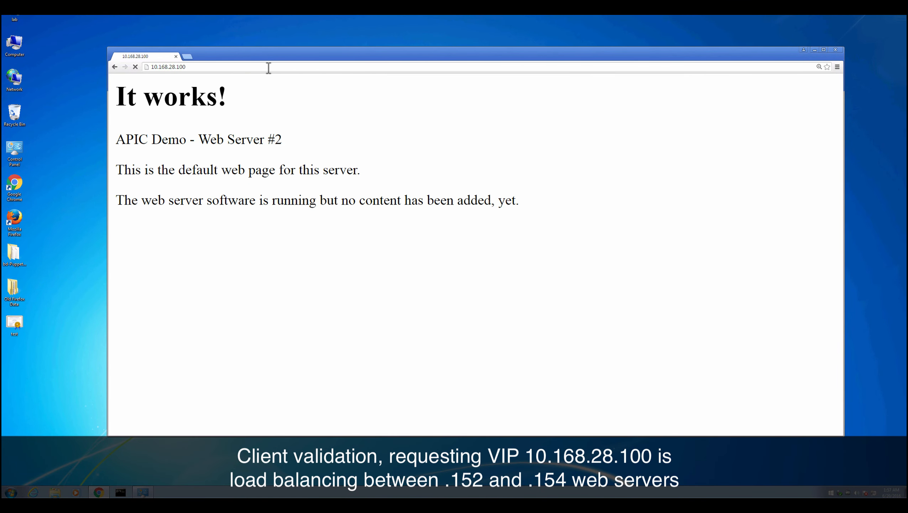